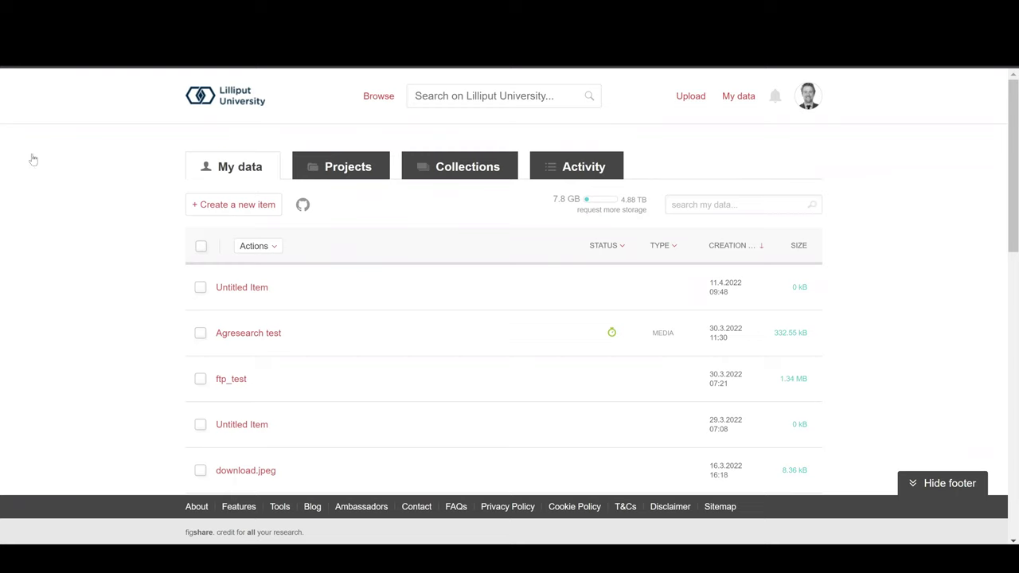
# - Go to the Batch management page through the avatar's account menu
pyautogui.click(806, 102)
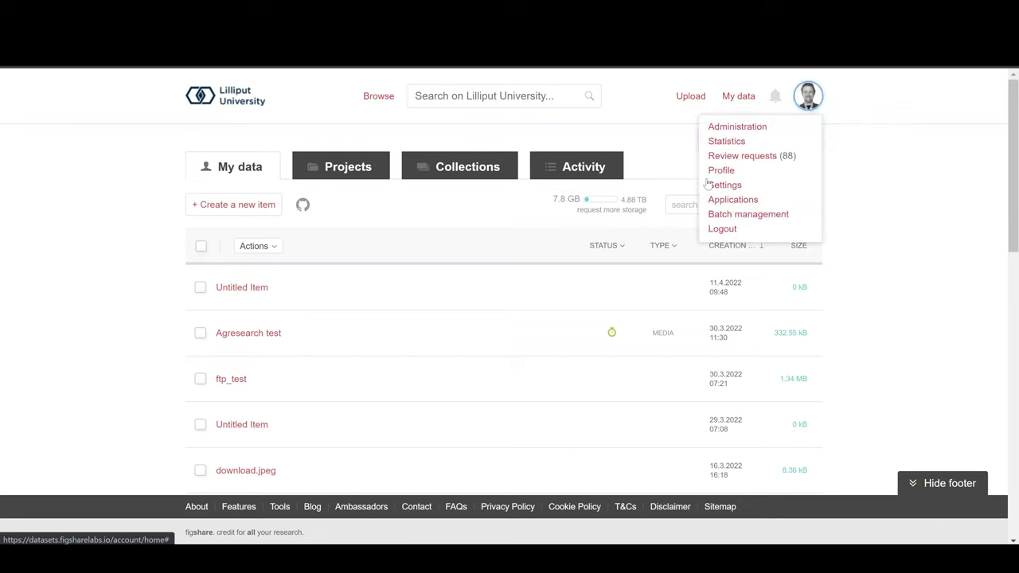
pyautogui.click(764, 220)
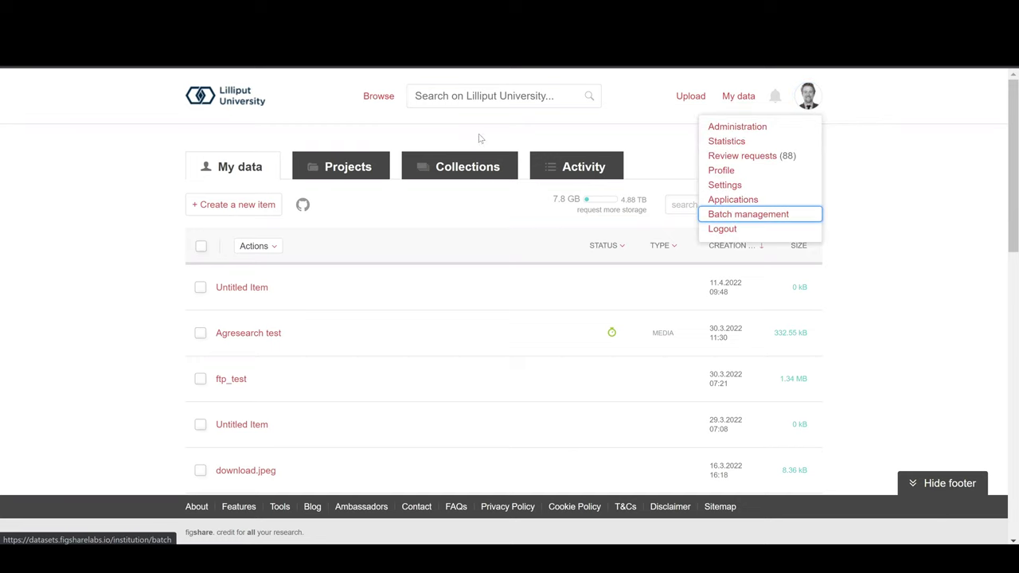
pyautogui.scroll(-2, 494, 147)
pyautogui.scroll(-1, 468, 217)
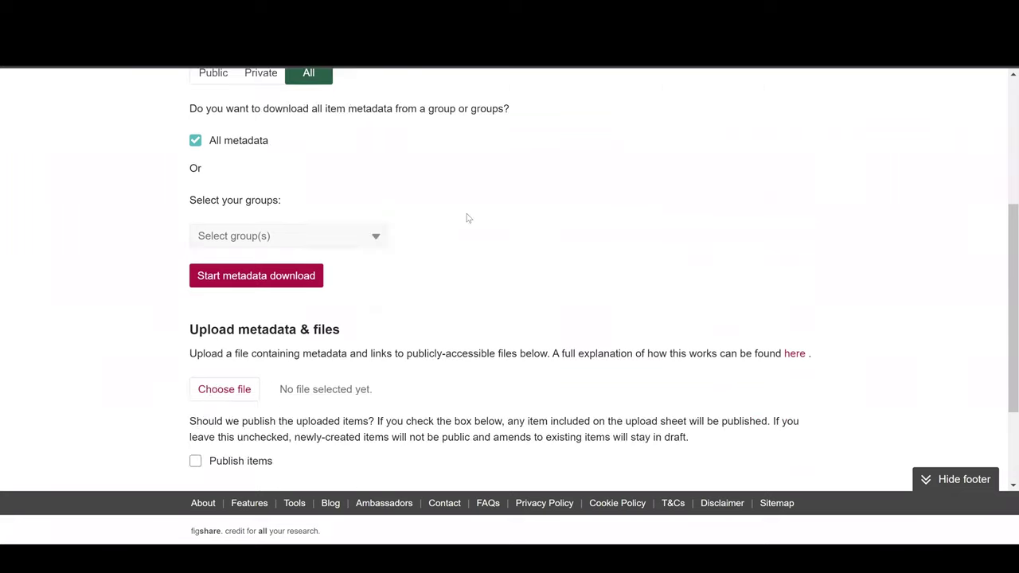
pyautogui.scroll(2, 468, 218)
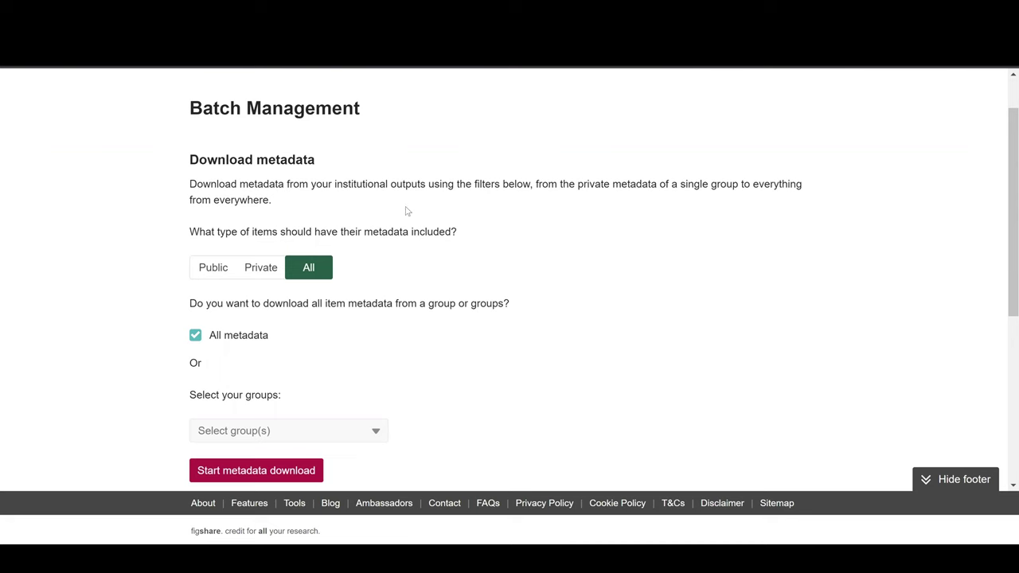
pyautogui.scroll(-3, 307, 277)
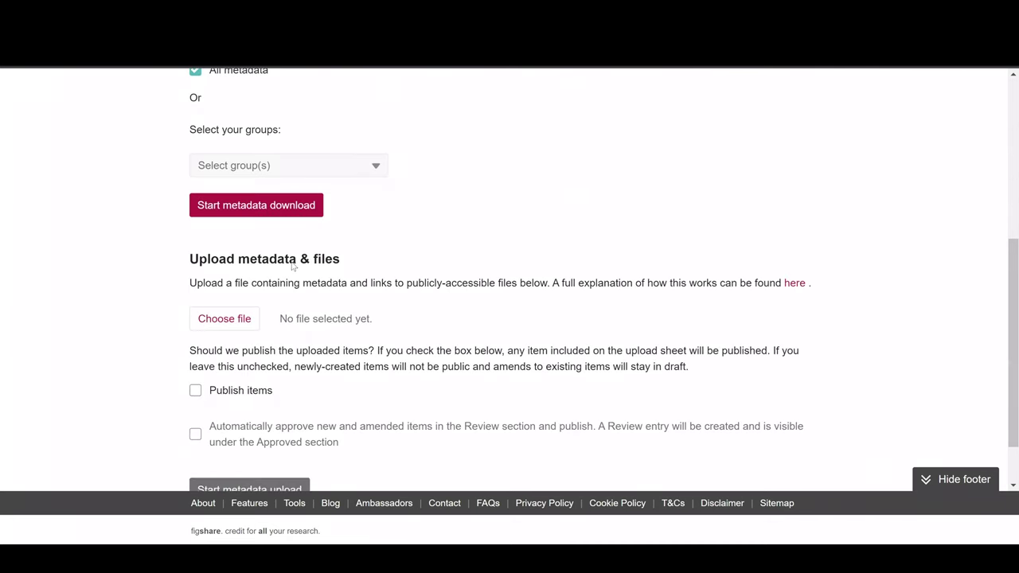
pyautogui.scroll(4, 239, 211)
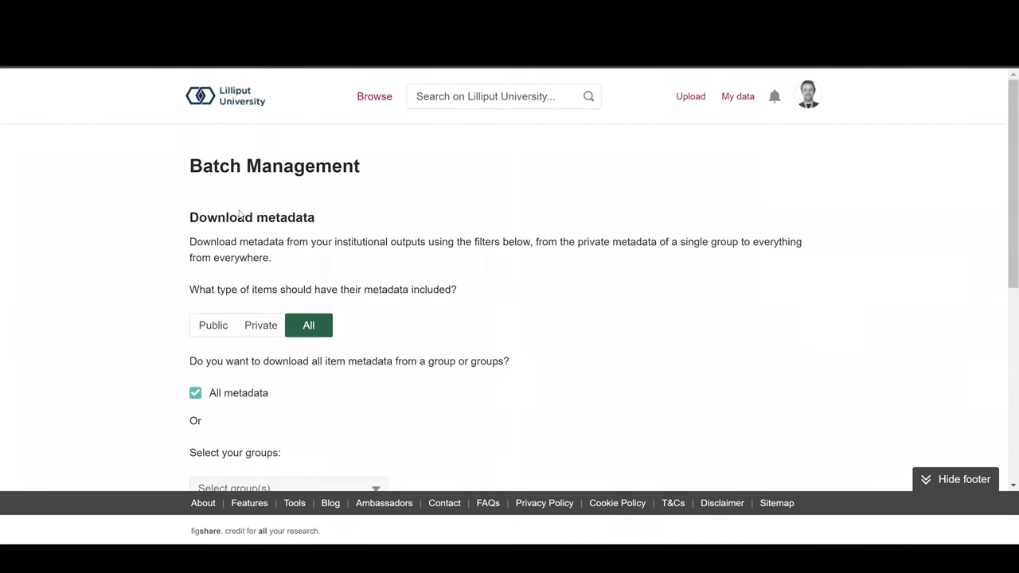
pyautogui.scroll(-4, 239, 213)
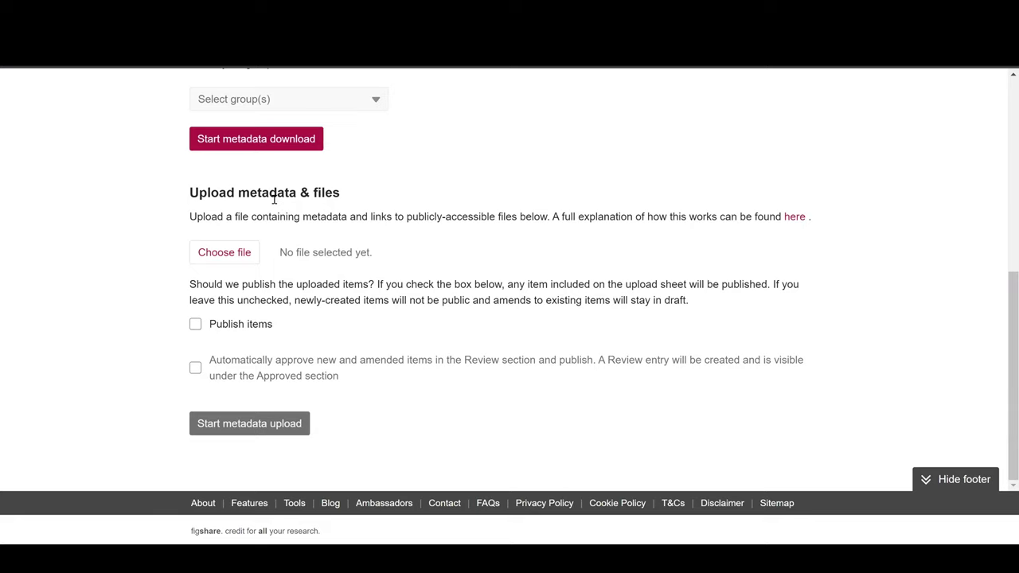
pyautogui.scroll(1, 276, 200)
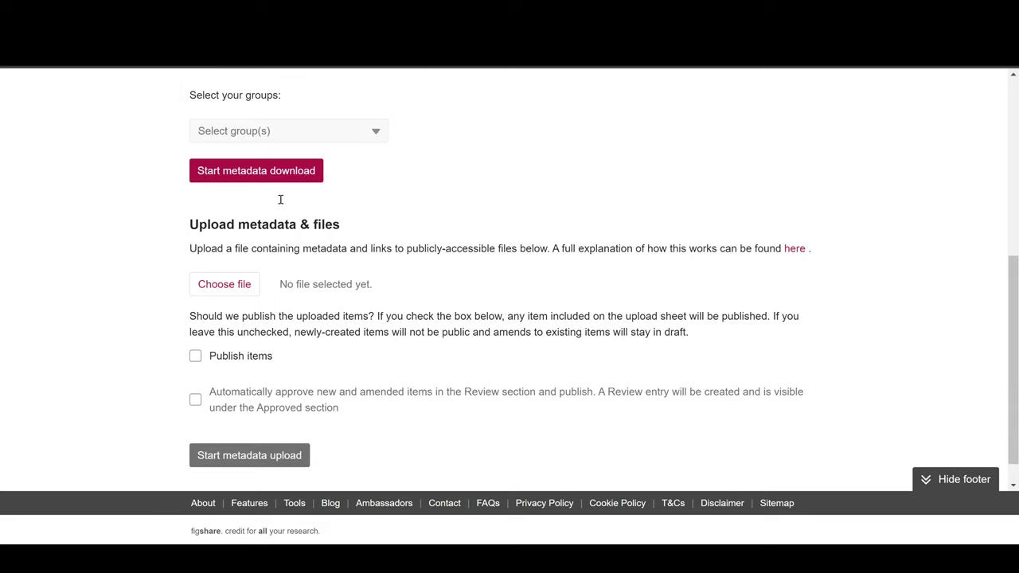
pyautogui.scroll(4, 279, 202)
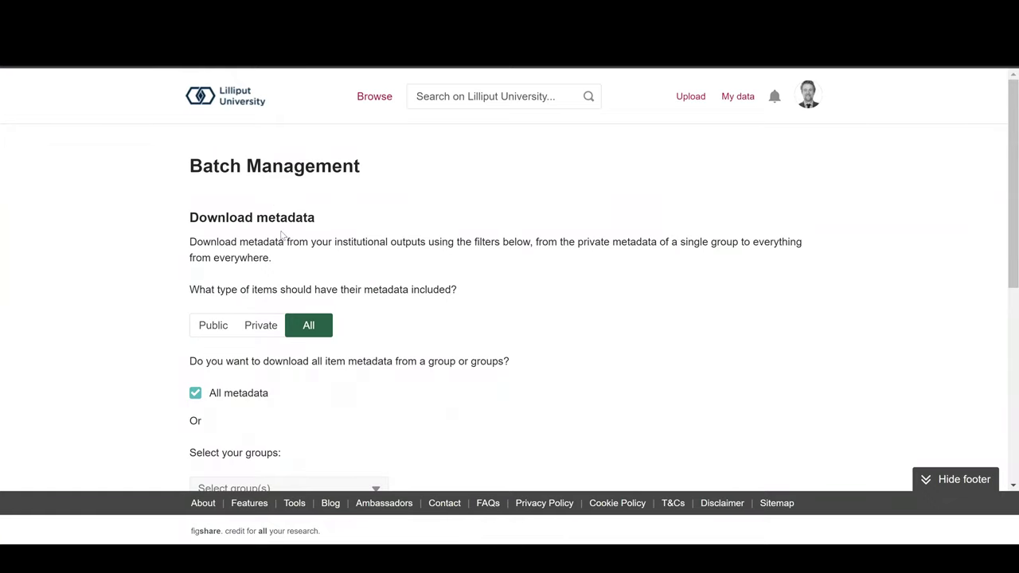
pyautogui.scroll(-1, 259, 217)
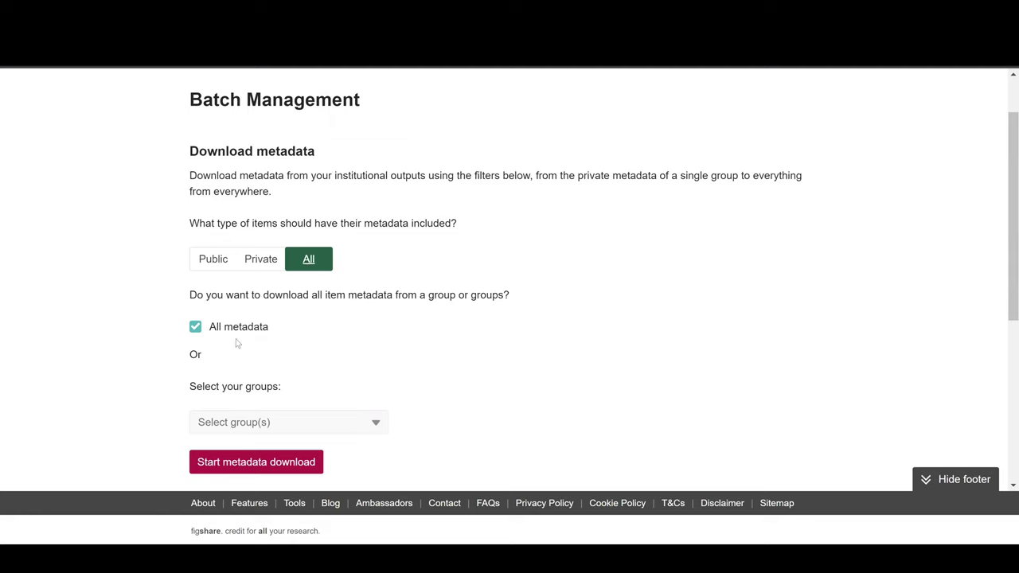
pyautogui.scroll(-2, 296, 314)
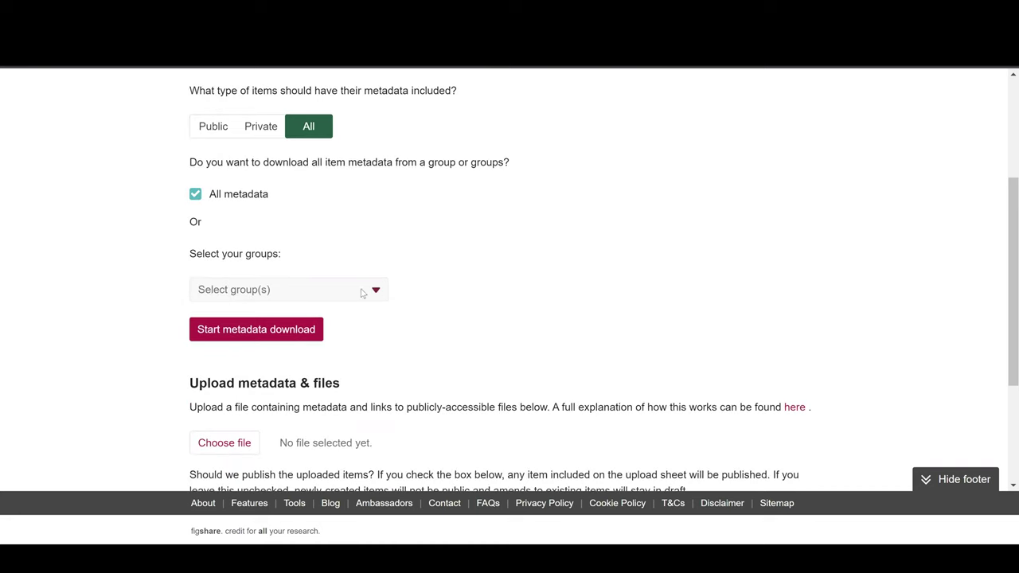
# - Uncheck All metadata, select only the Biology group, and start the metadata download
pyautogui.click(197, 197)
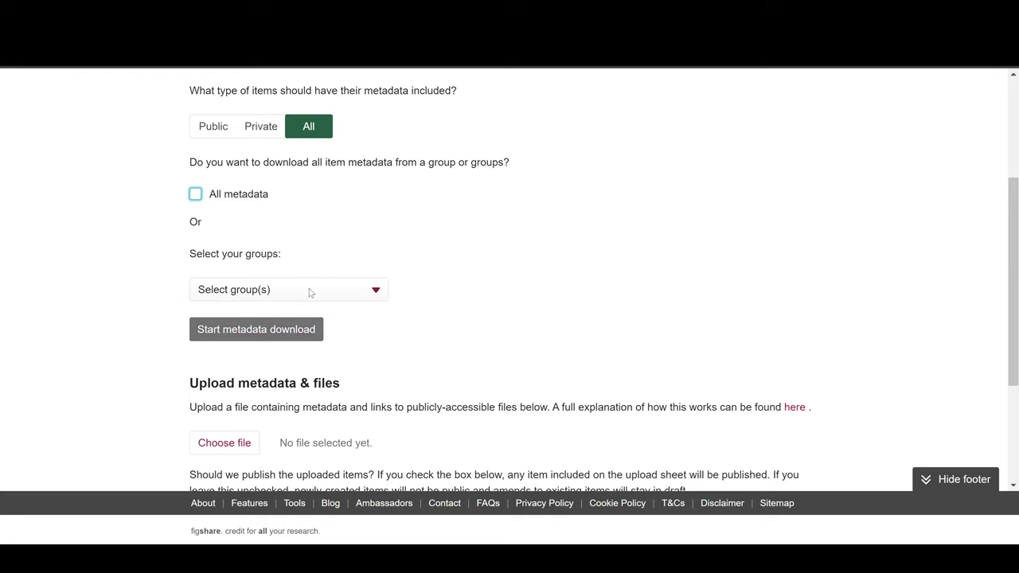
pyautogui.click(309, 291)
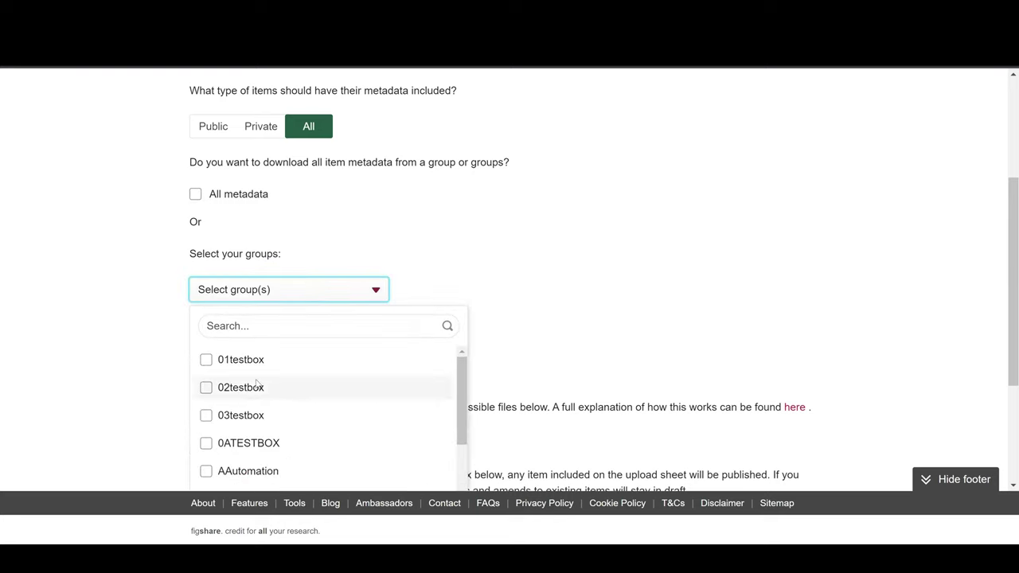
pyautogui.scroll(-3, 285, 381)
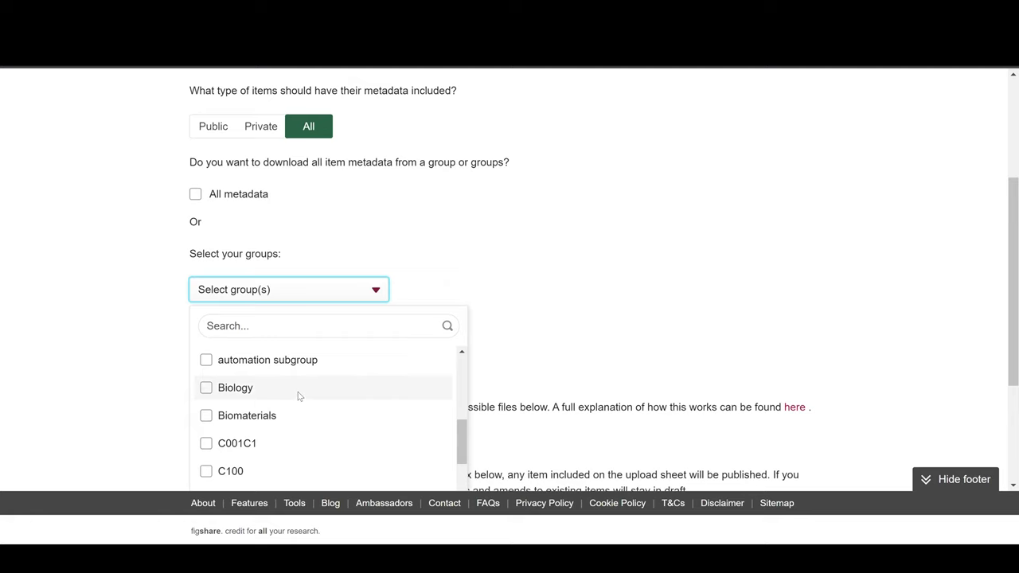
pyautogui.click(300, 397)
pyautogui.click(502, 309)
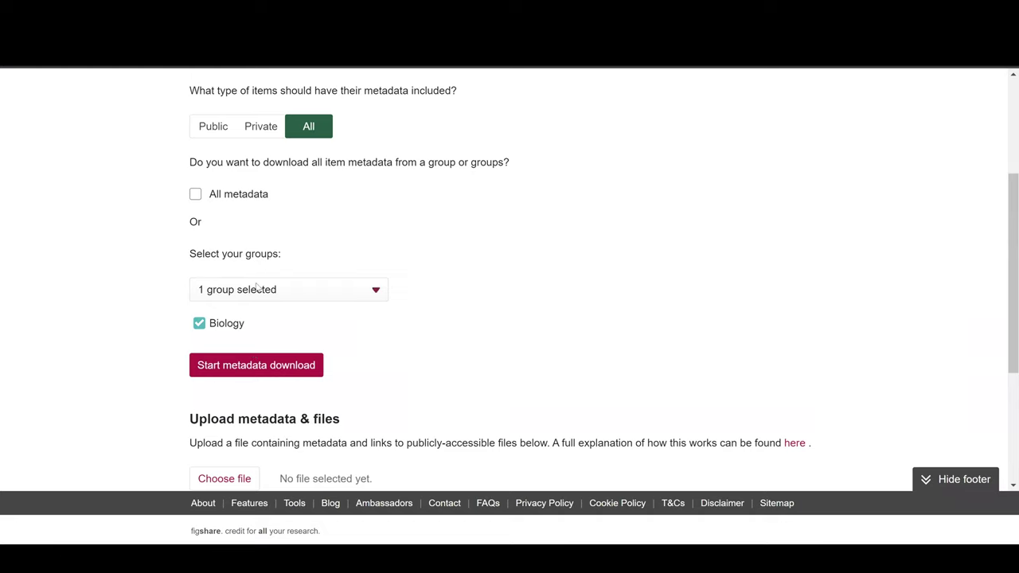
pyautogui.click(249, 368)
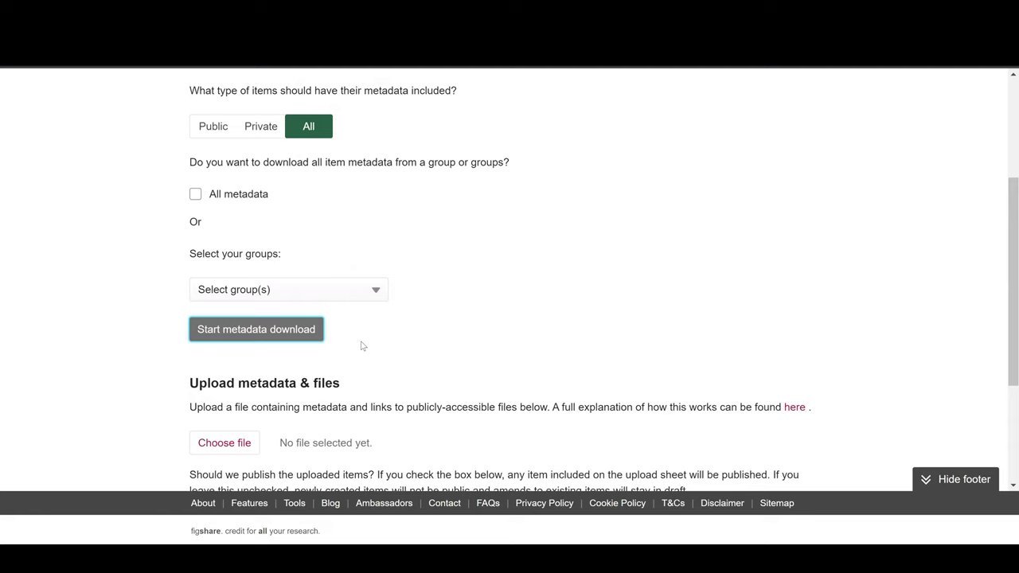
pyautogui.scroll(1, 362, 346)
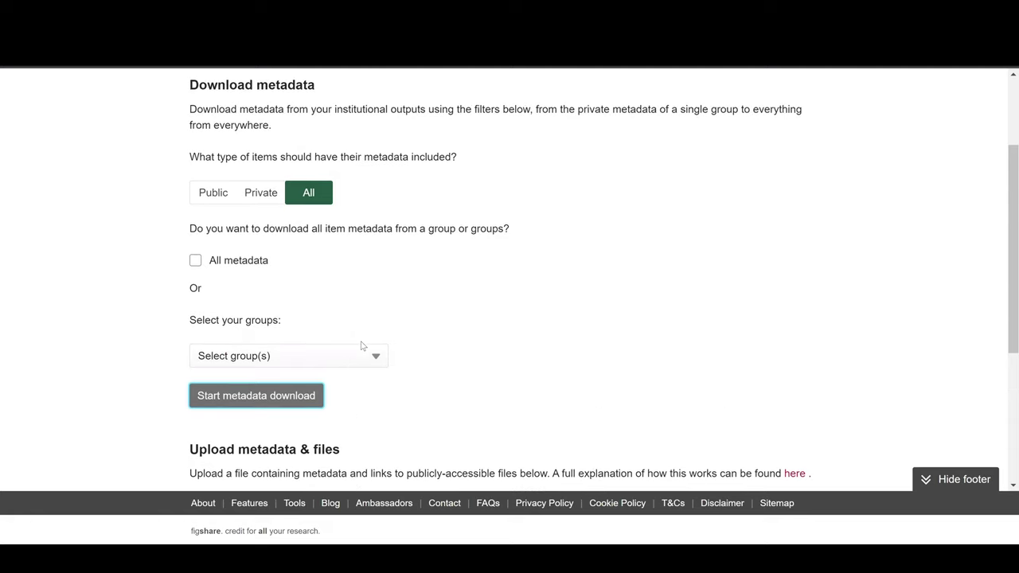
pyautogui.scroll(-2, 361, 344)
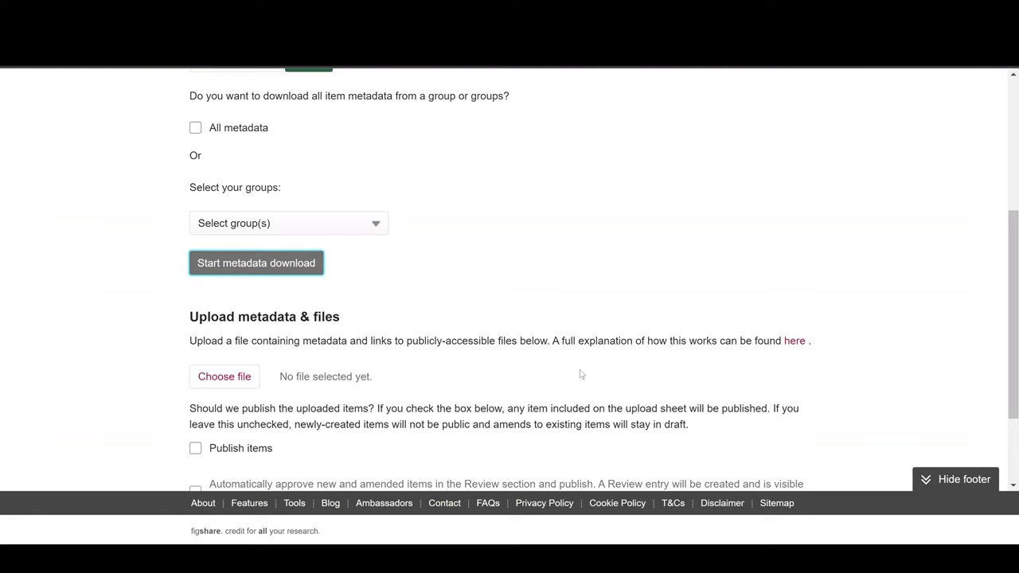
# - Open the full help article on batch uploading and scroll through it
pyautogui.click(800, 342)
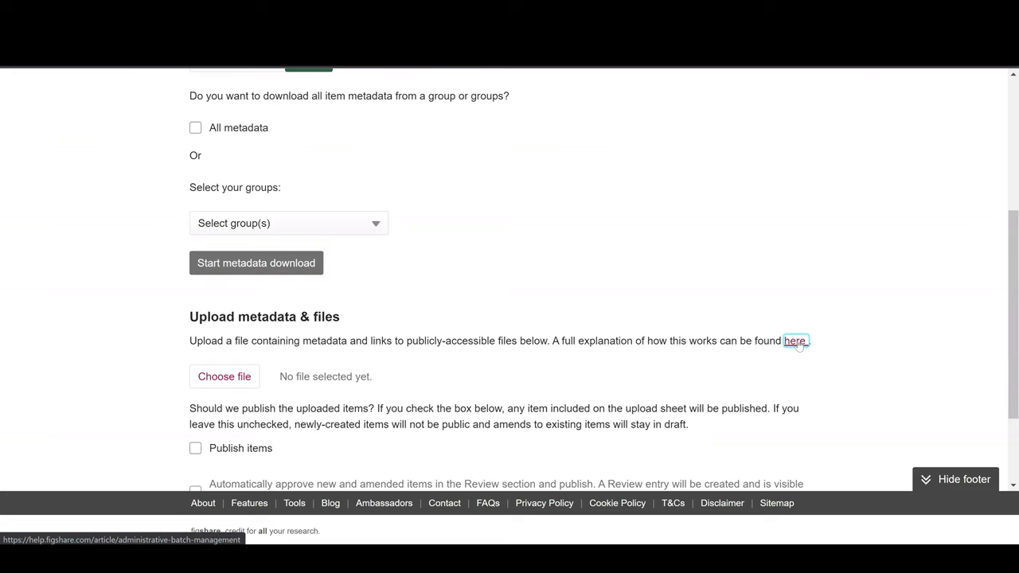
pyautogui.scroll(-1, 632, 254)
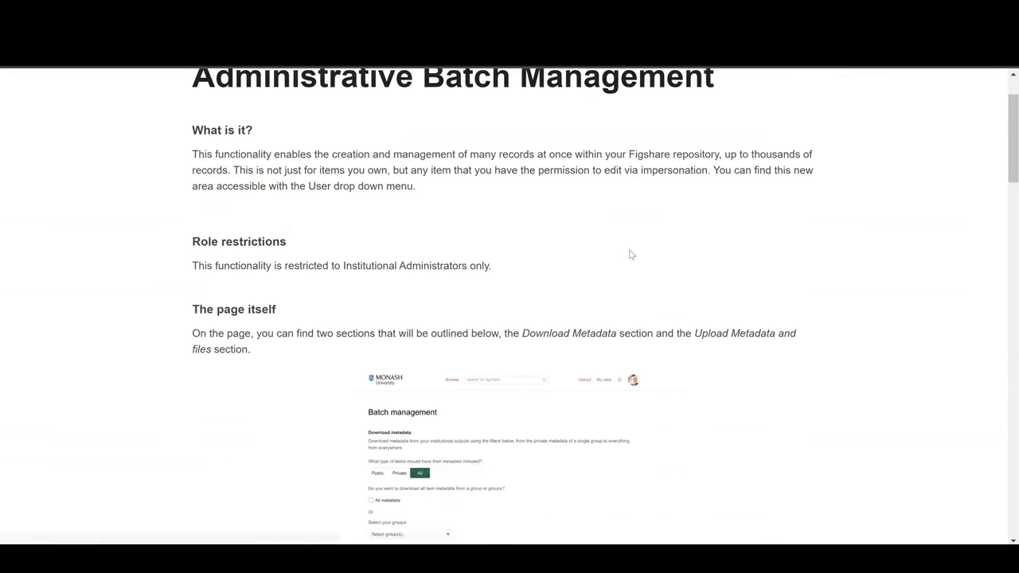
pyautogui.scroll(-8, 629, 253)
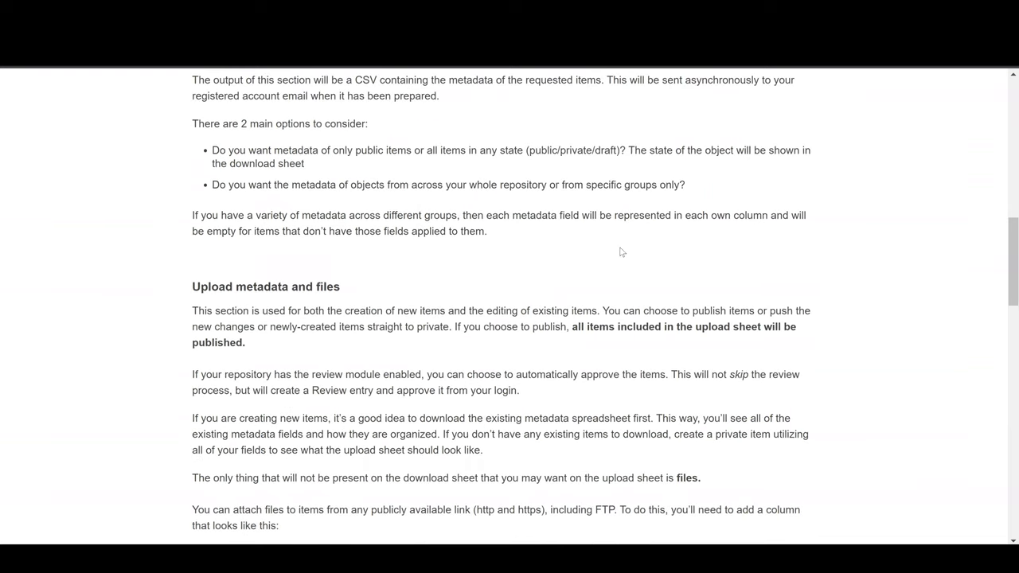
pyautogui.scroll(-15, 621, 251)
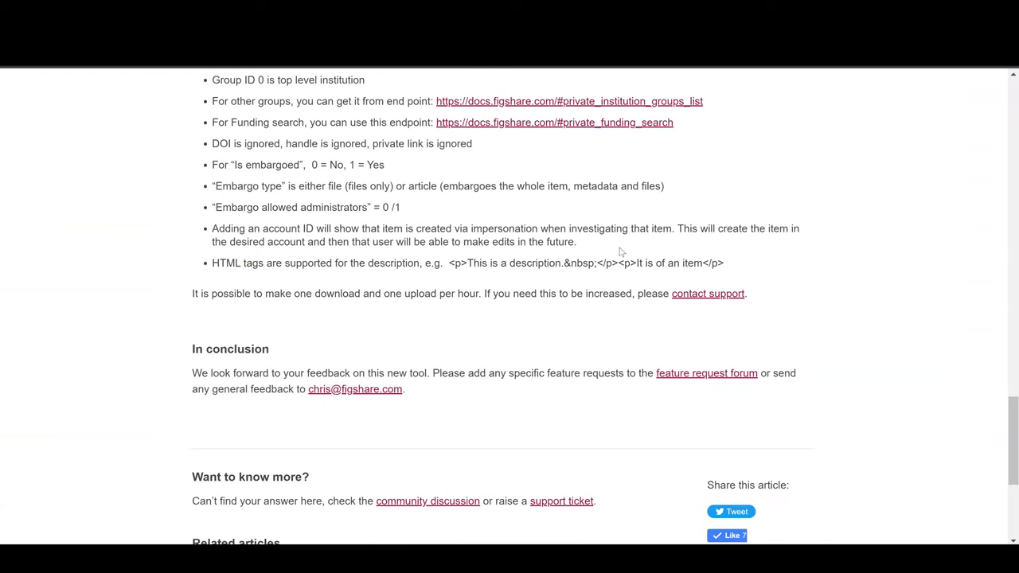
pyautogui.scroll(4, 619, 250)
pyautogui.scroll(10, 541, 163)
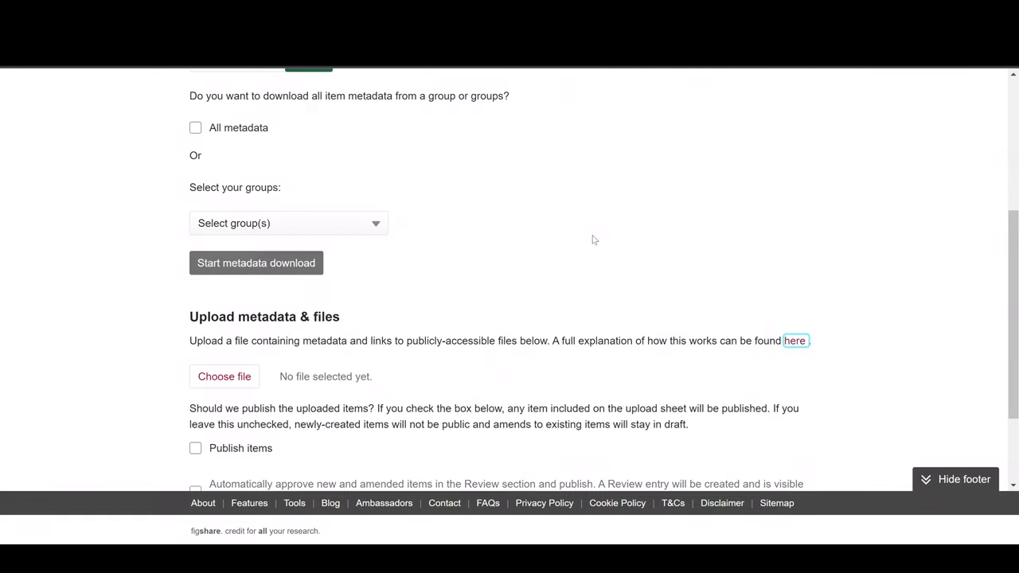
# - Scroll down the Batch Management page to the Upload metadata & files section
pyautogui.scroll(-1, 593, 239)
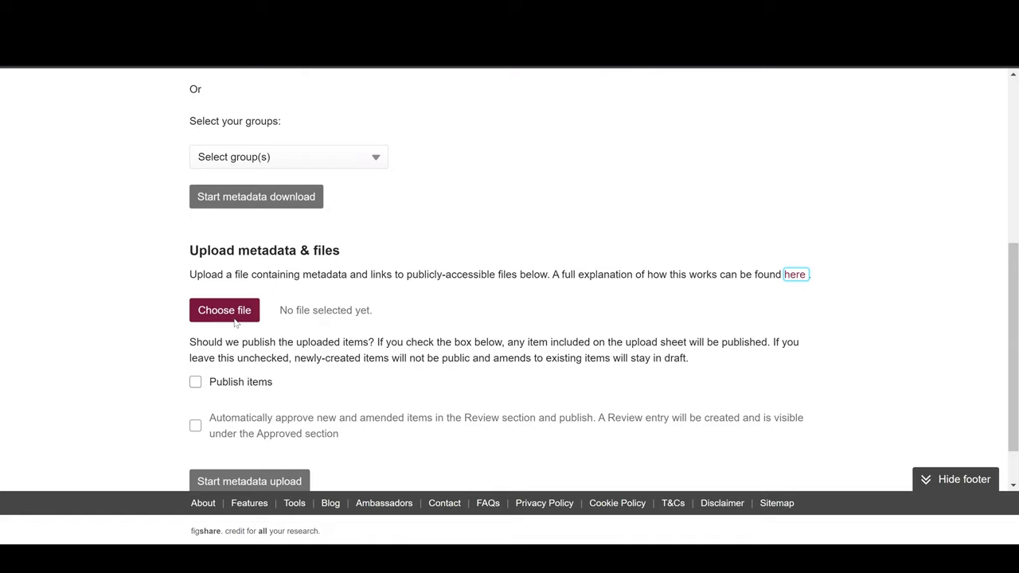
pyautogui.scroll(-2, 235, 322)
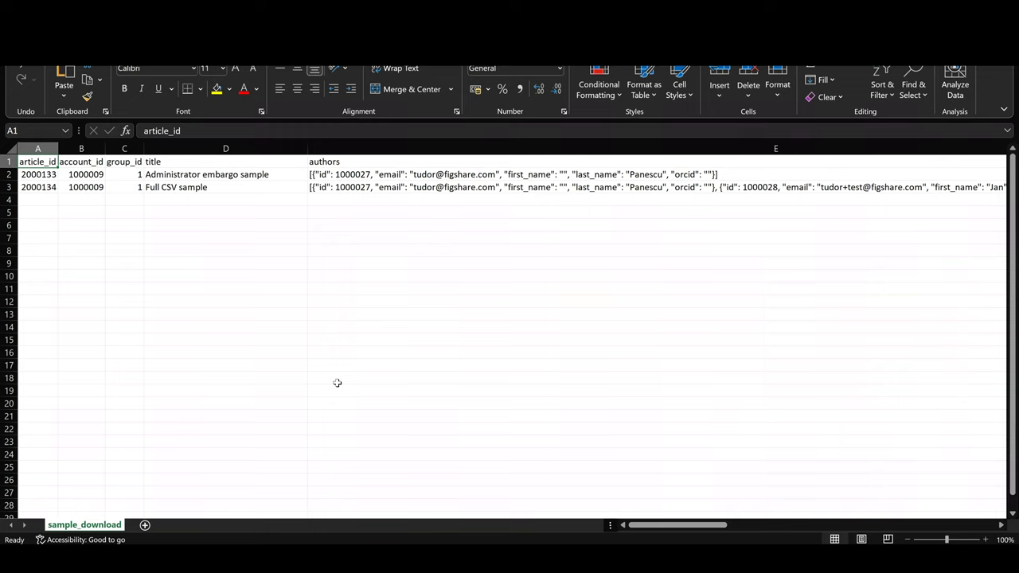
# - Step along the sample_download headers from account_id through categories and funding to doi
pyautogui.press('Right')
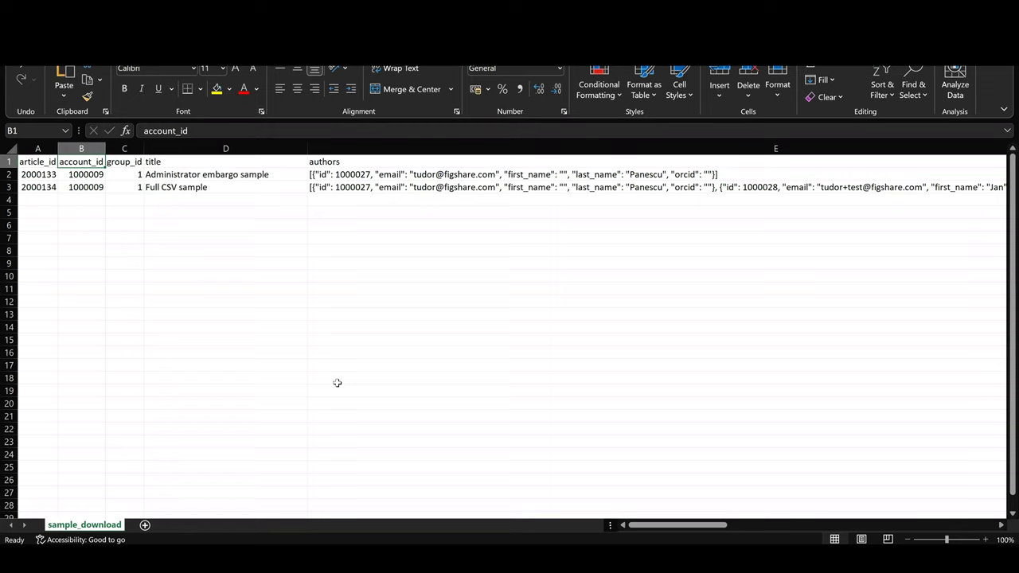
pyautogui.press('Right')
pyautogui.press('Right')
pyautogui.press('Right')
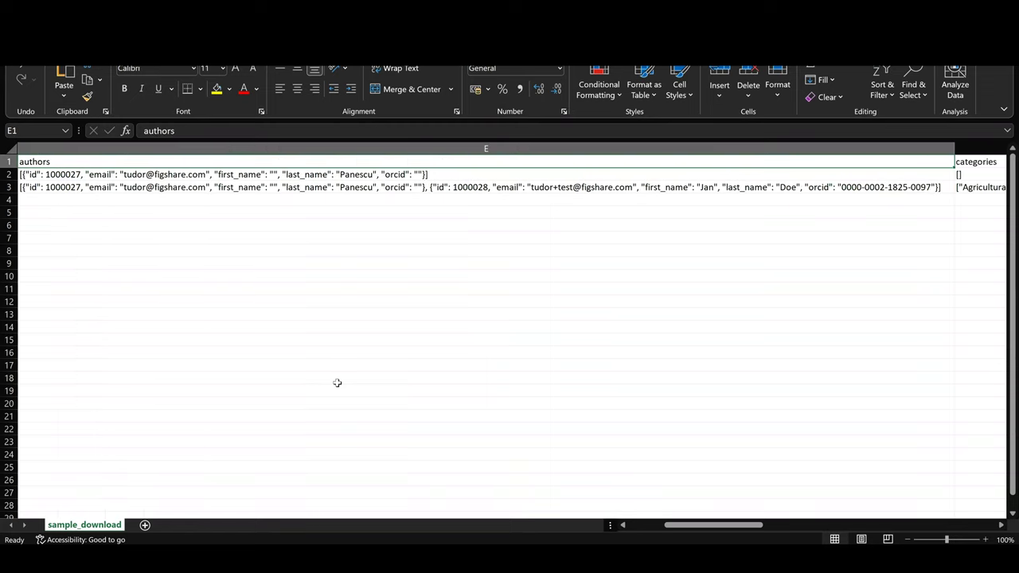
pyautogui.press('Right')
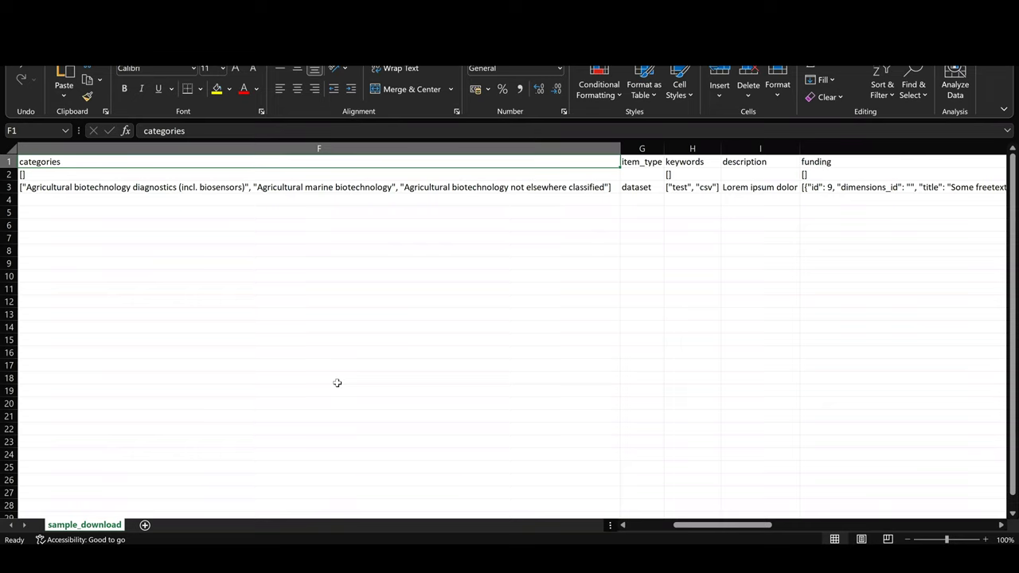
pyautogui.press('Right')
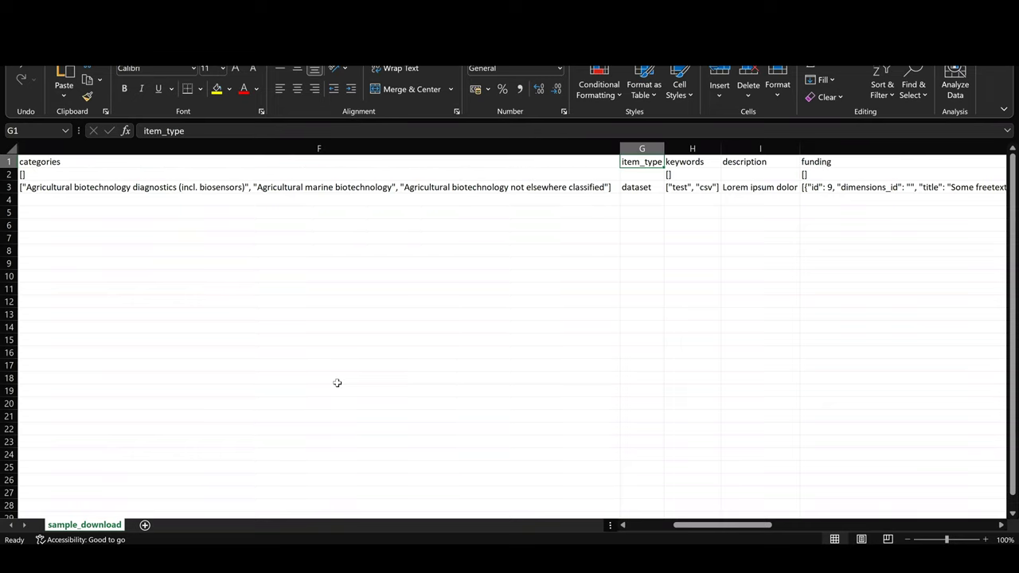
pyautogui.press('Right')
pyautogui.press('Right')
pyautogui.press('Right')
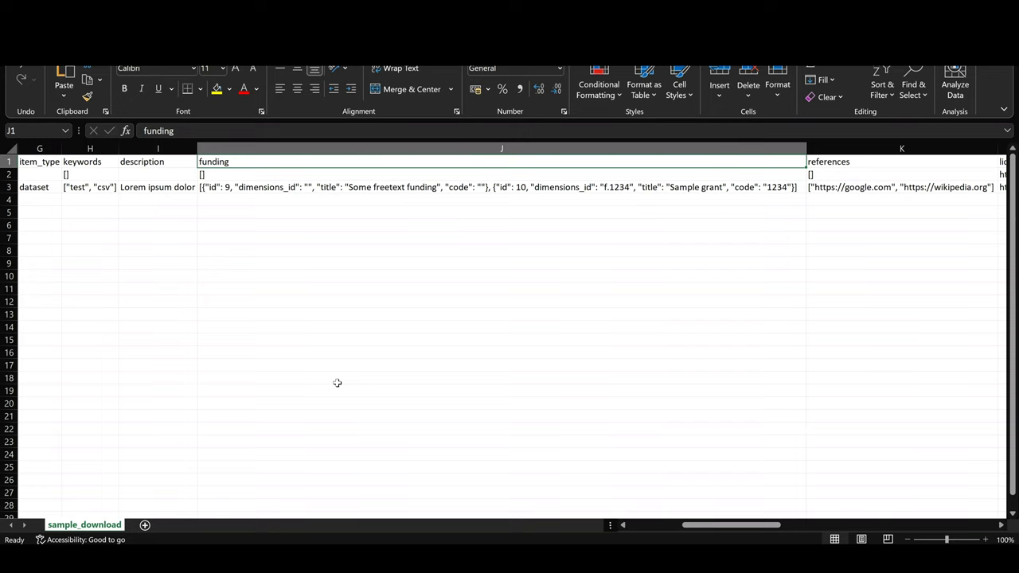
pyautogui.press('Right')
pyautogui.press('Right')
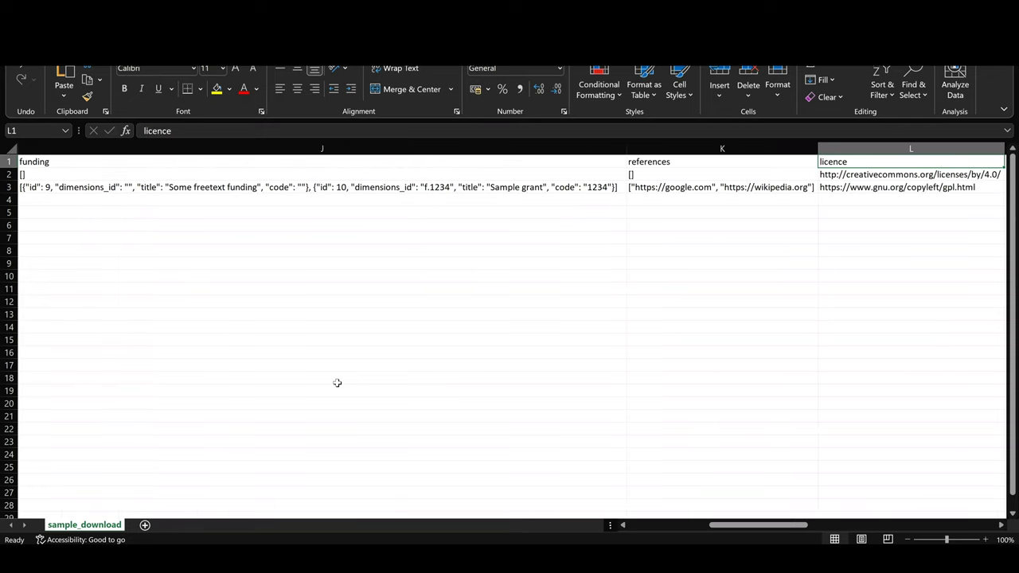
pyautogui.press('Right')
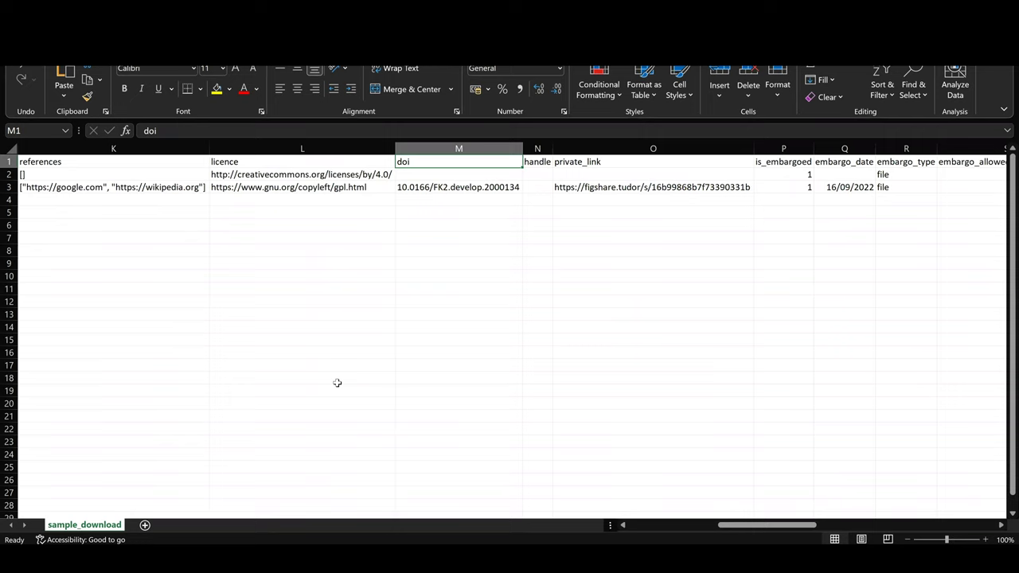
pyautogui.press('Left')
pyautogui.press('Left')
pyautogui.press('Right')
pyautogui.press('Right')
# - Inspect the items' doi, handle, private_link and embargo access values
pyautogui.press('Down')
pyautogui.press('Right')
pyautogui.press('Right')
pyautogui.press('Down')
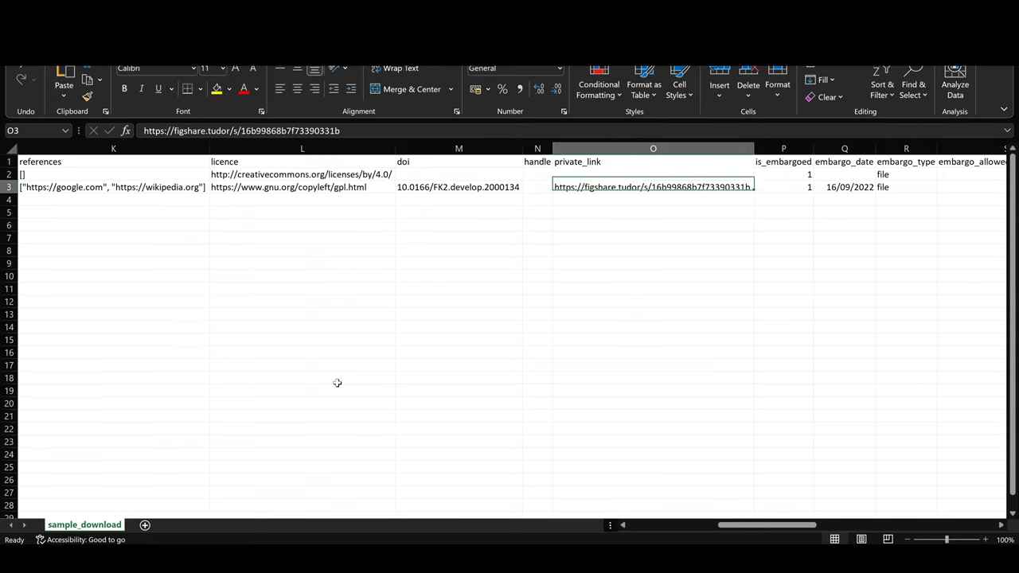
pyautogui.press('Right')
pyautogui.press('Right')
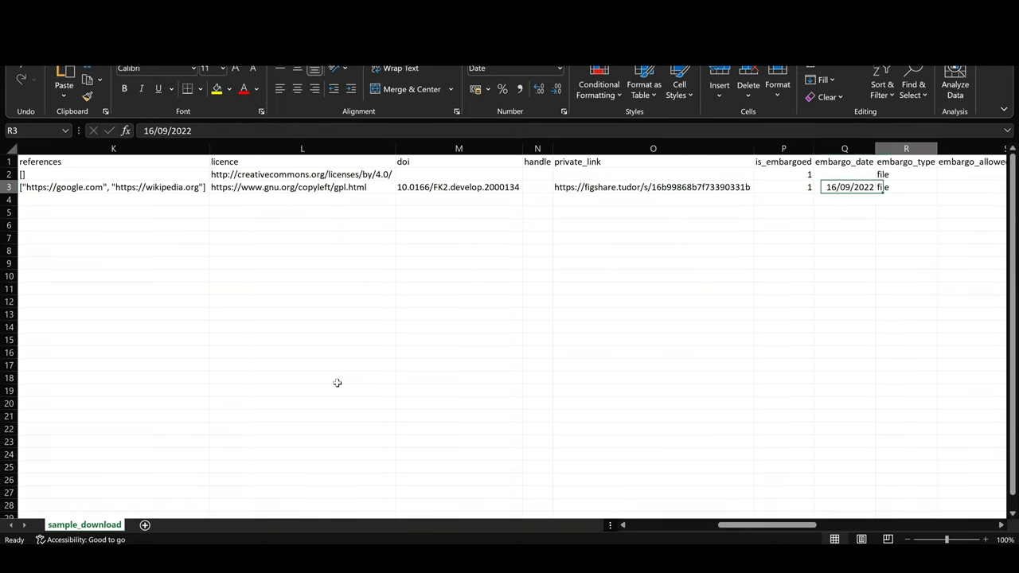
pyautogui.press('Right')
pyautogui.press('Right')
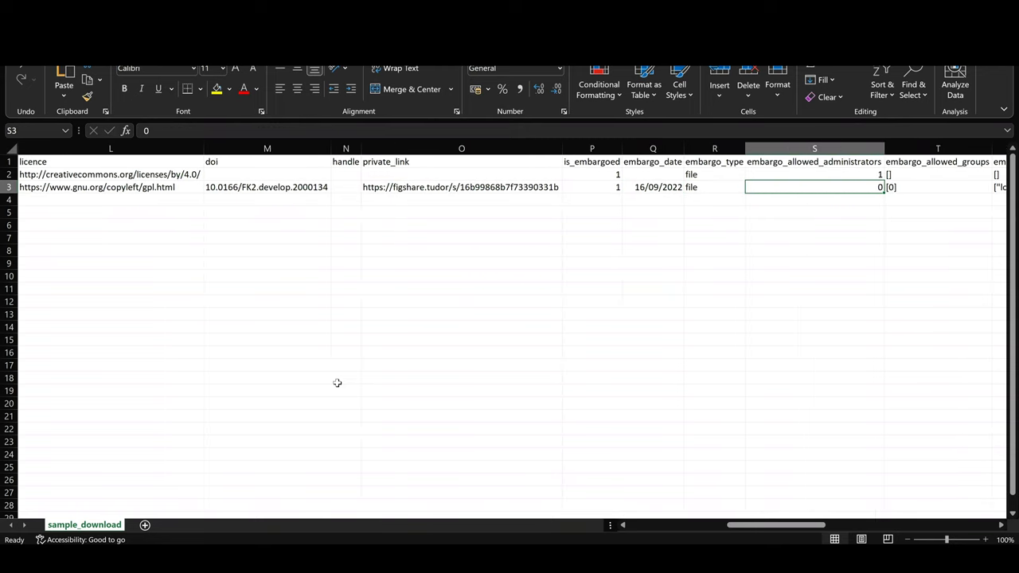
pyautogui.press('Right')
pyautogui.press('Right')
pyautogui.press('Right')
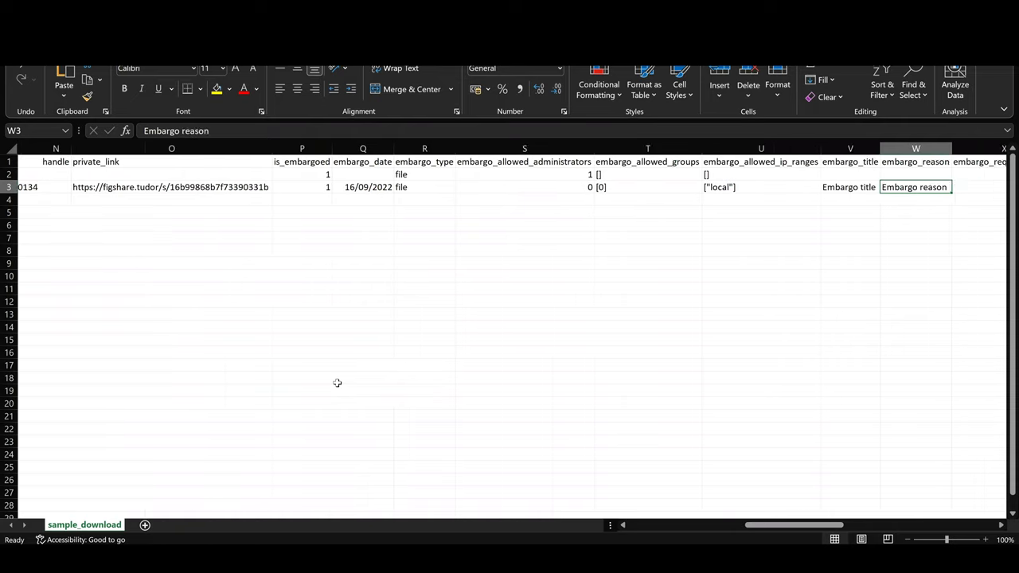
pyautogui.press('Tab')
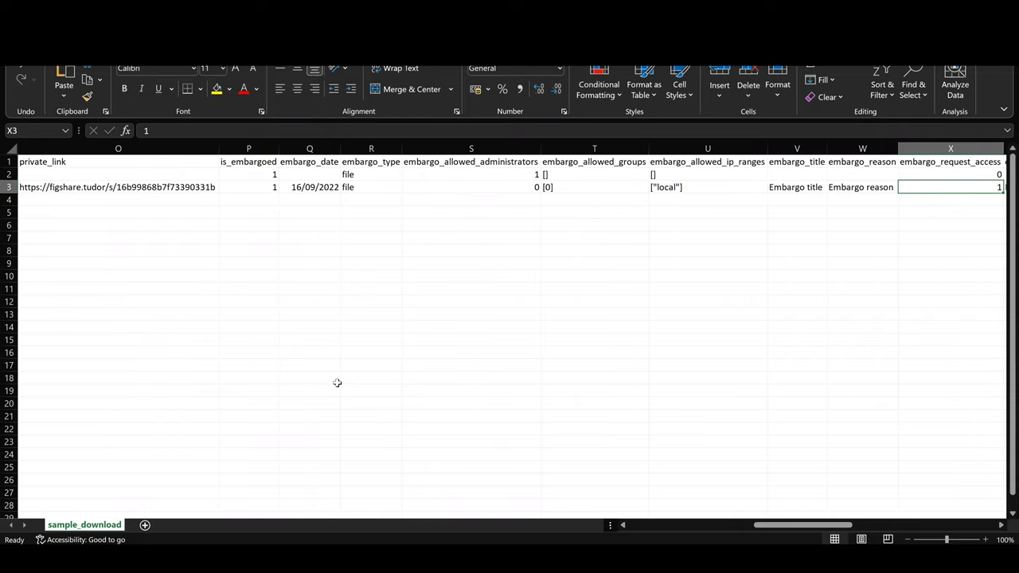
pyautogui.press('Tab')
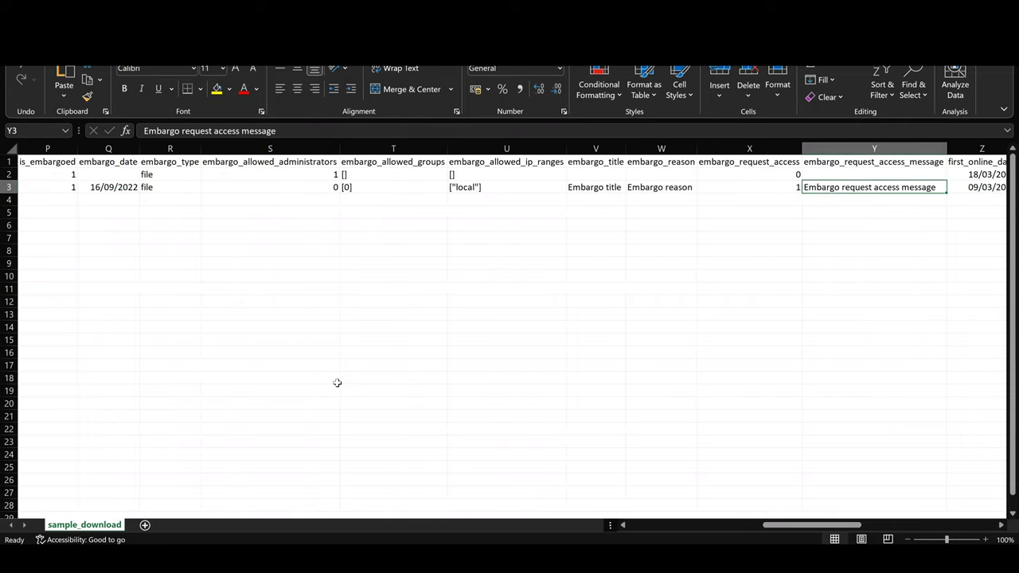
# - Review row 3 from publication_date to the test url value, then return to the sheet start
pyautogui.press('Tab')
pyautogui.press('Tab')
pyautogui.press('Tab')
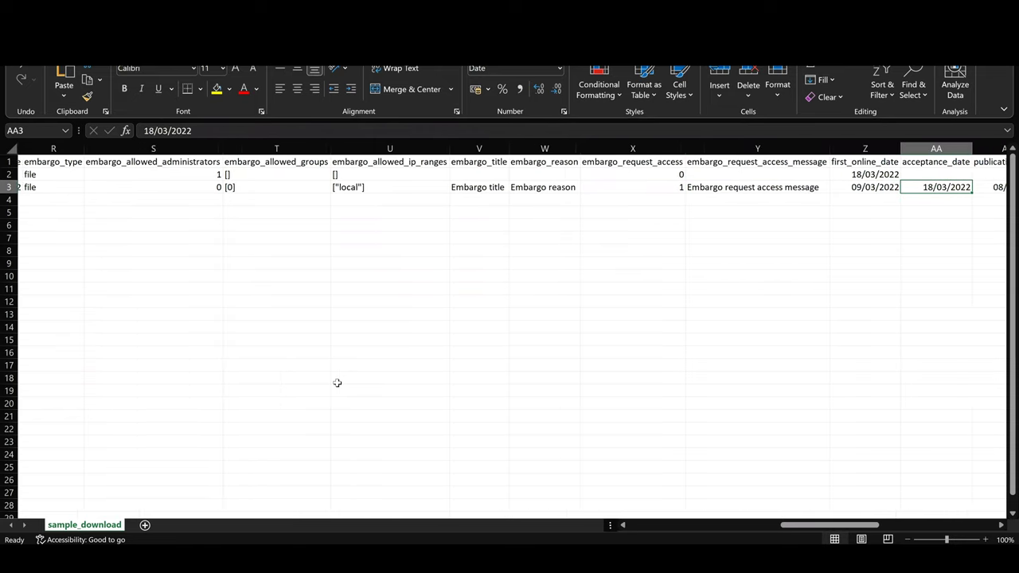
pyautogui.press('Tab')
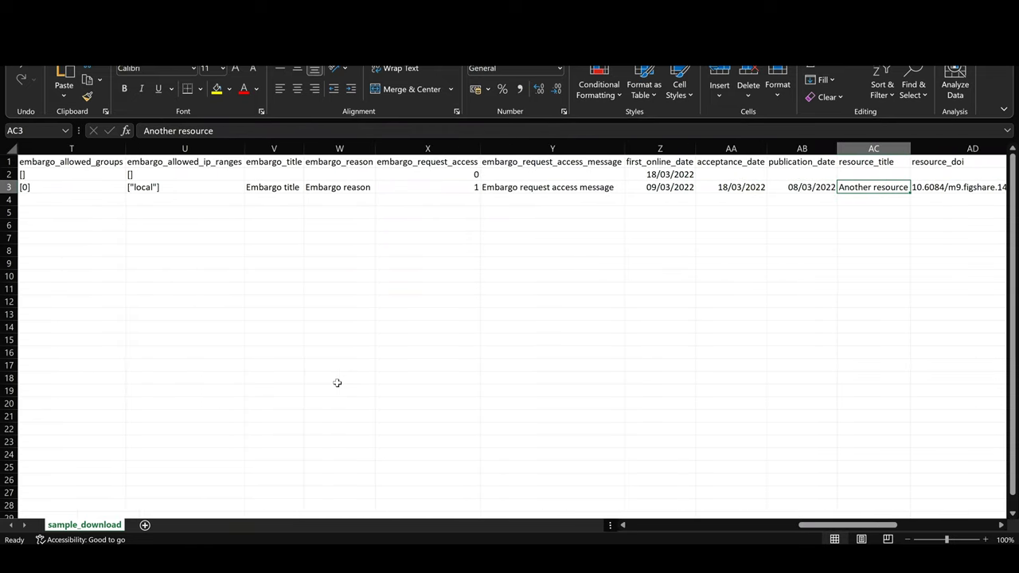
pyautogui.press('Tab')
pyautogui.press('Tab')
pyautogui.press('Tab')
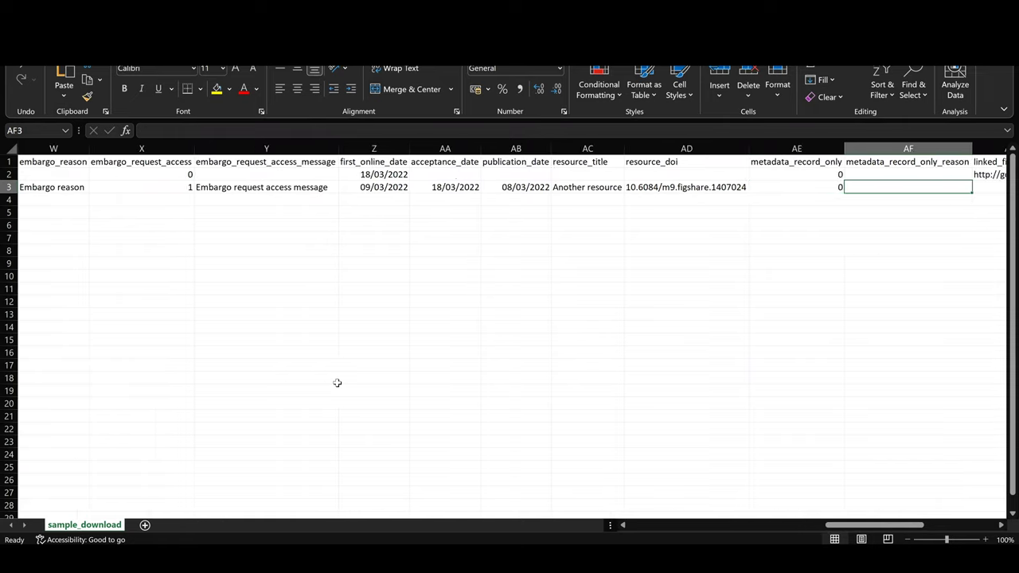
pyautogui.press('Tab')
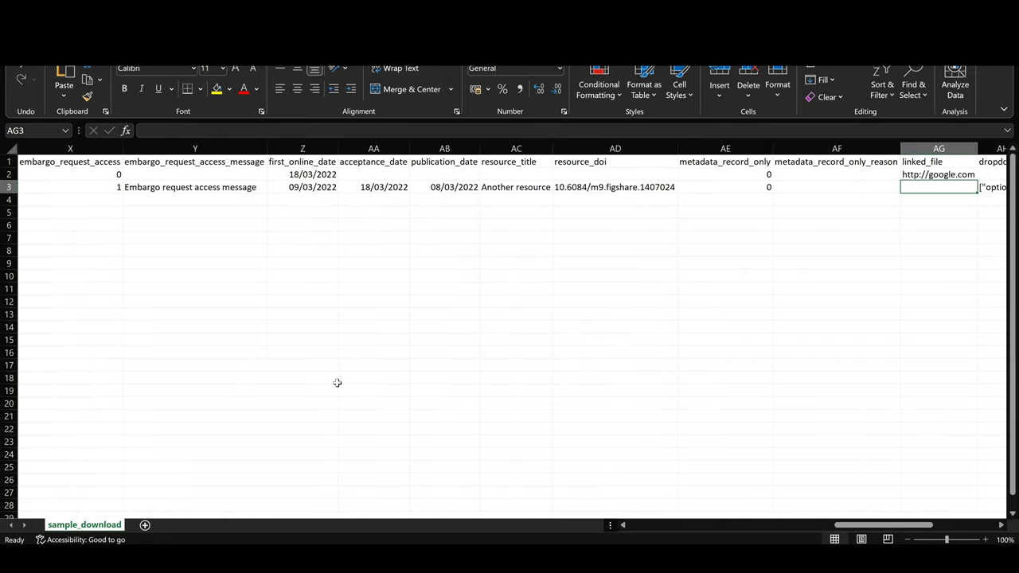
pyautogui.press('Tab')
pyautogui.press('Tab')
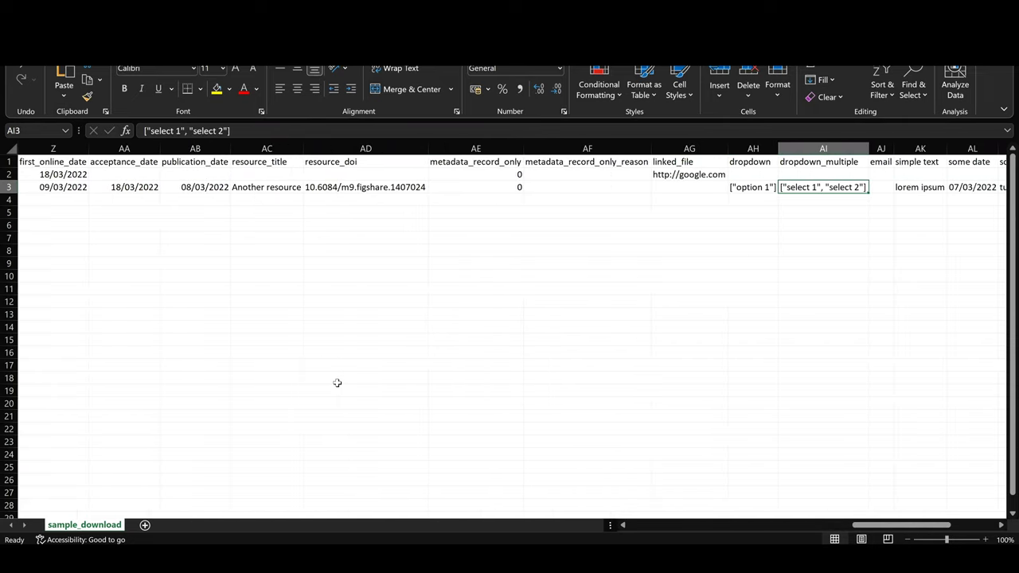
pyautogui.press('Tab')
pyautogui.press('Tab')
pyautogui.press('Tab')
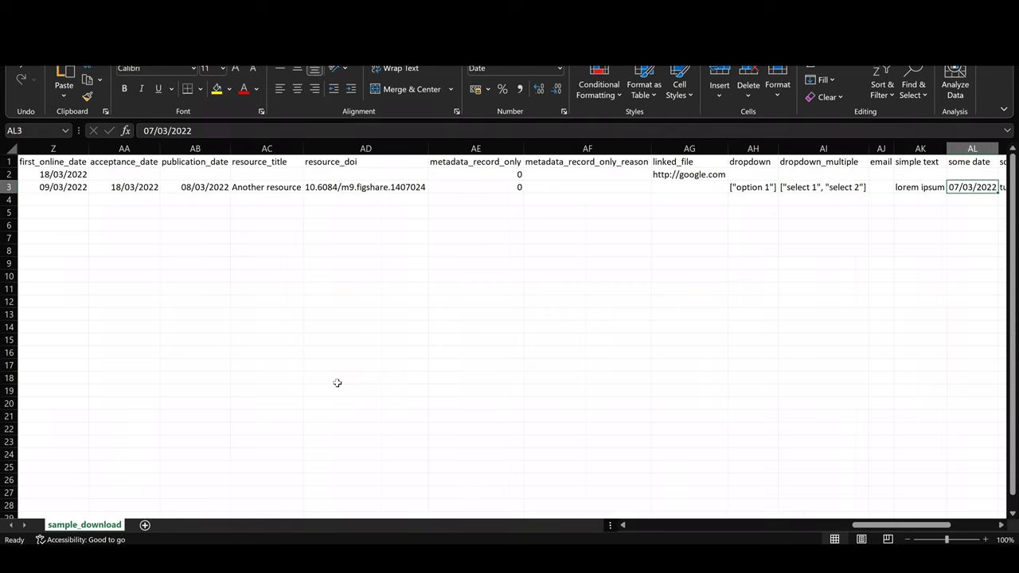
pyautogui.press('Tab')
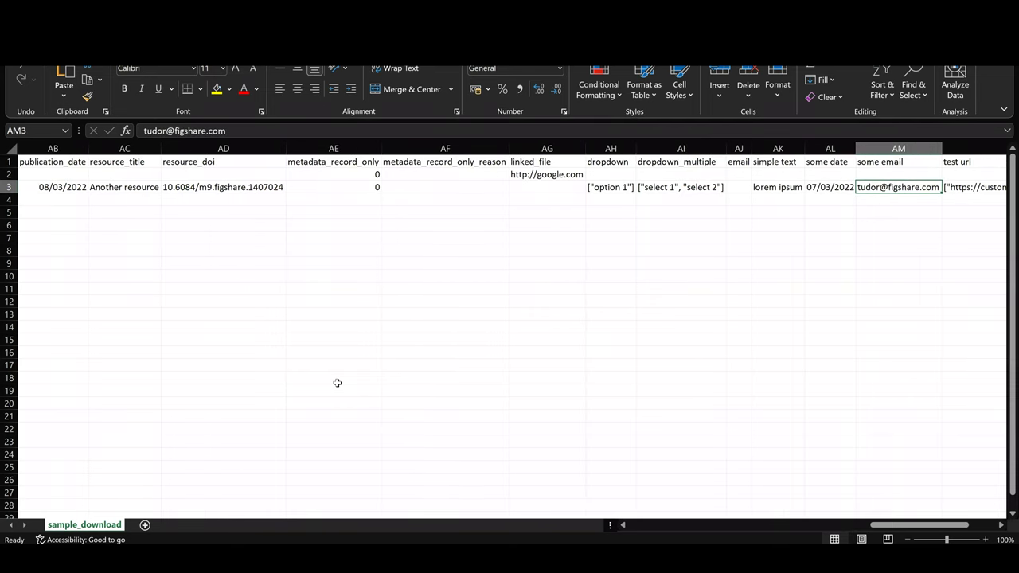
pyautogui.press('Tab')
pyautogui.press('Tab')
pyautogui.press('Tab')
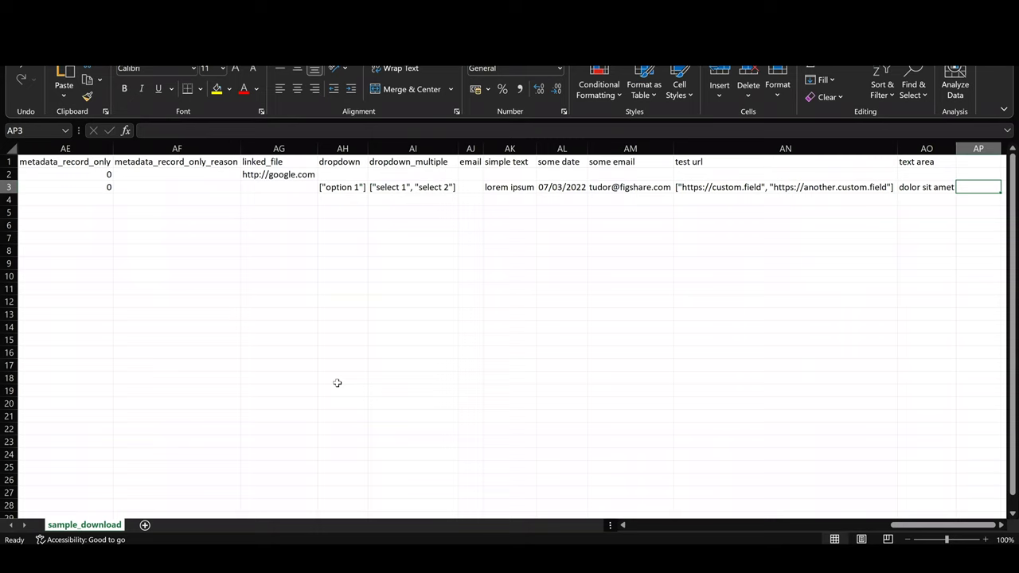
pyautogui.hotkey('ctrl', 'Left')
pyautogui.hotkey('ctrl', 'Left')
pyautogui.hotkey('ctrl', 'Left')
pyautogui.hotkey('ctrl', 'Left')
pyautogui.hotkey('ctrl', 'Left')
pyautogui.hotkey('ctrl', 'Left')
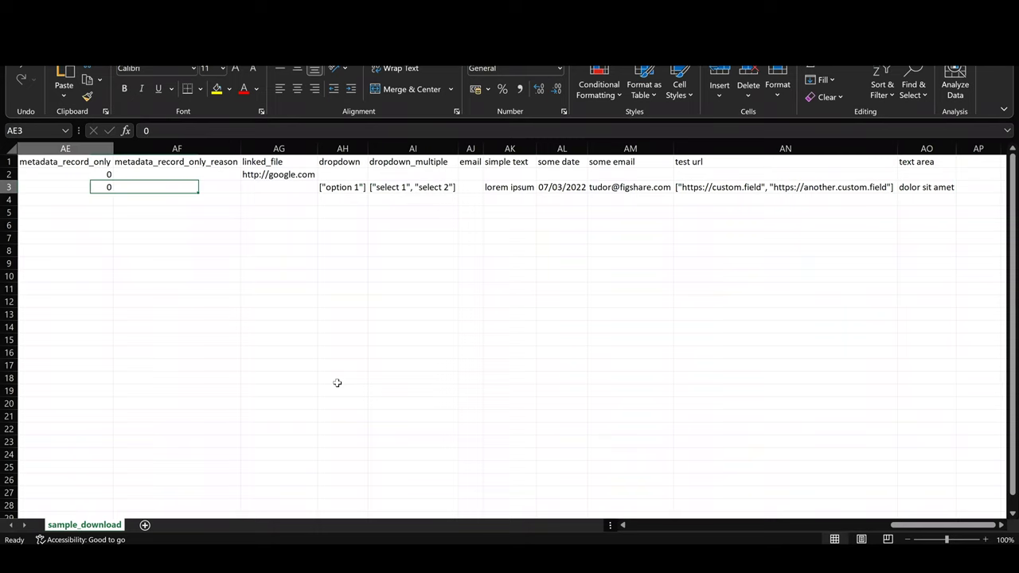
pyautogui.hotkey('ctrl', 'Left')
pyautogui.press('Down')
pyautogui.press('Down')
pyautogui.press('Down')
pyautogui.press('Down')
pyautogui.press('Down')
pyautogui.press('Down')
pyautogui.press('Down')
pyautogui.press('Down')
pyautogui.press('Down')
pyautogui.press('Down')
pyautogui.press('Down')
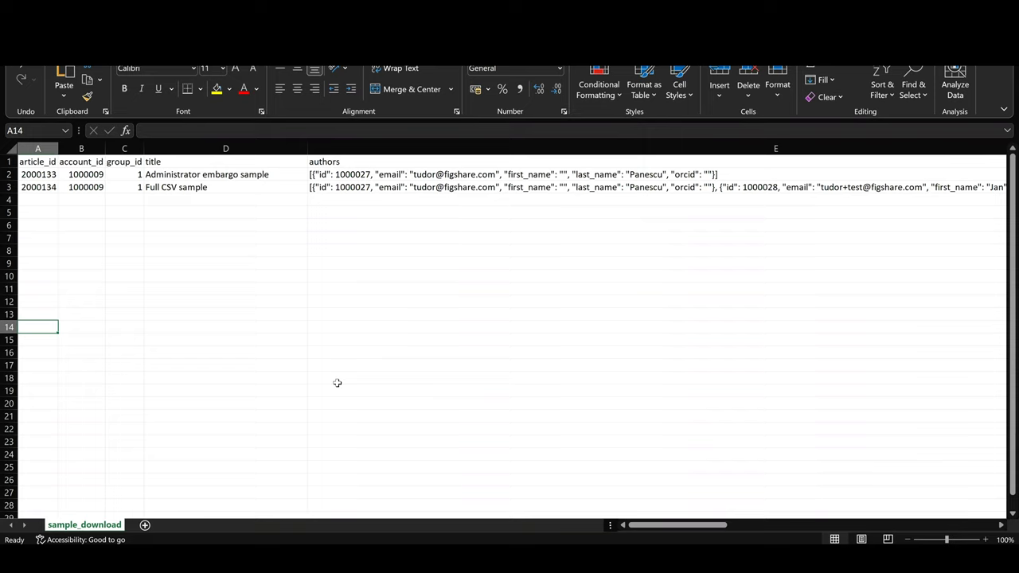
# - Read sample_upload_results: row 1 failed since its article already has a file, rows 2–3 succeeded
pyautogui.hotkey('alt', 'Tab')
pyautogui.click(213, 325)
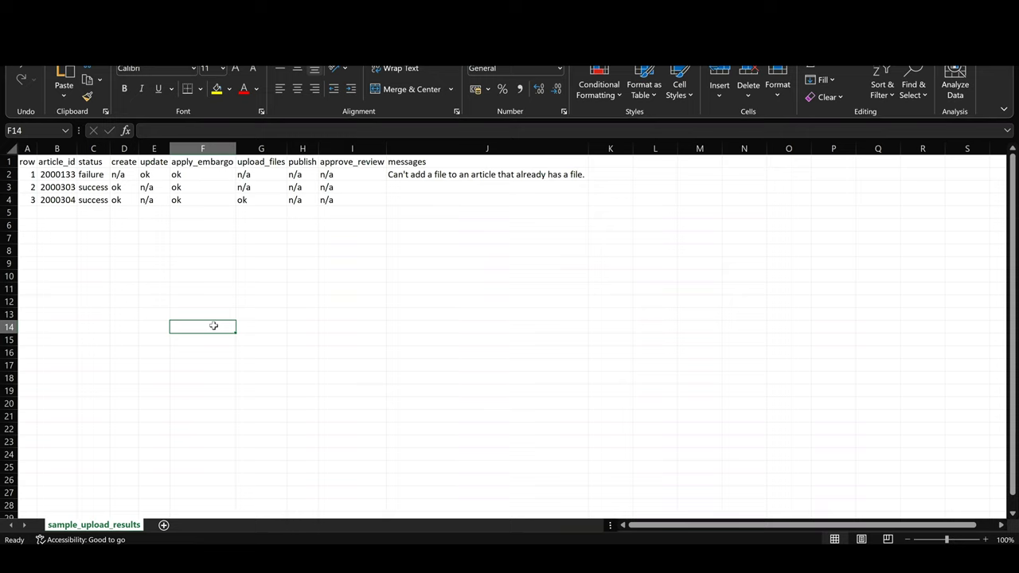
pyautogui.press('Up')
pyautogui.press('Up')
pyautogui.press('Up')
pyautogui.press('Up')
pyautogui.press('Up')
pyautogui.press('Up')
pyautogui.press('Up')
pyautogui.press('Up')
pyautogui.press('Up')
pyautogui.press('Up')
pyautogui.press('Up')
pyautogui.press('Up')
pyautogui.press('Left')
pyautogui.press('Left')
pyautogui.press('Left')
pyautogui.press('Left')
pyautogui.press('Left')
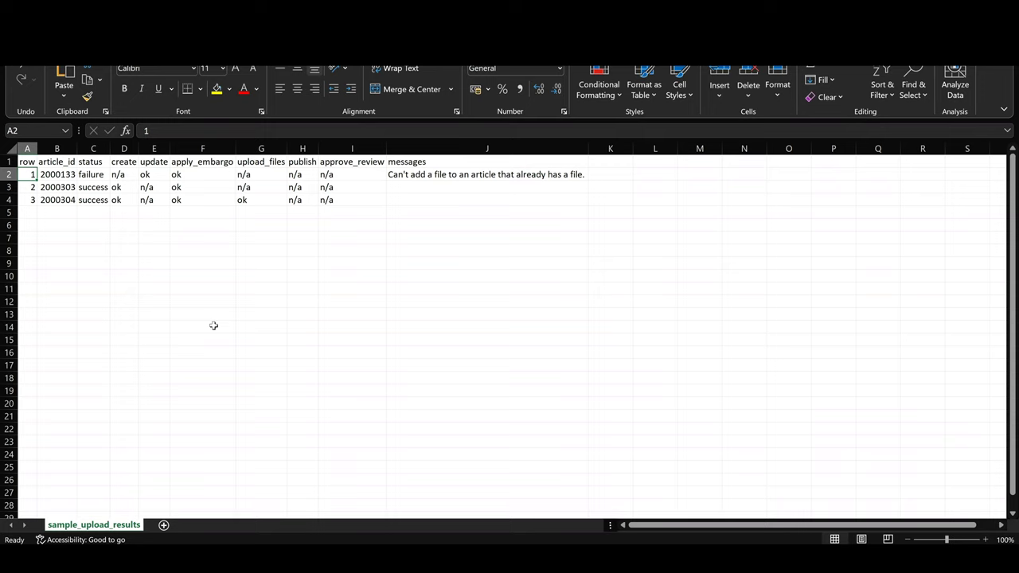
pyautogui.press('Right')
pyautogui.press('Right')
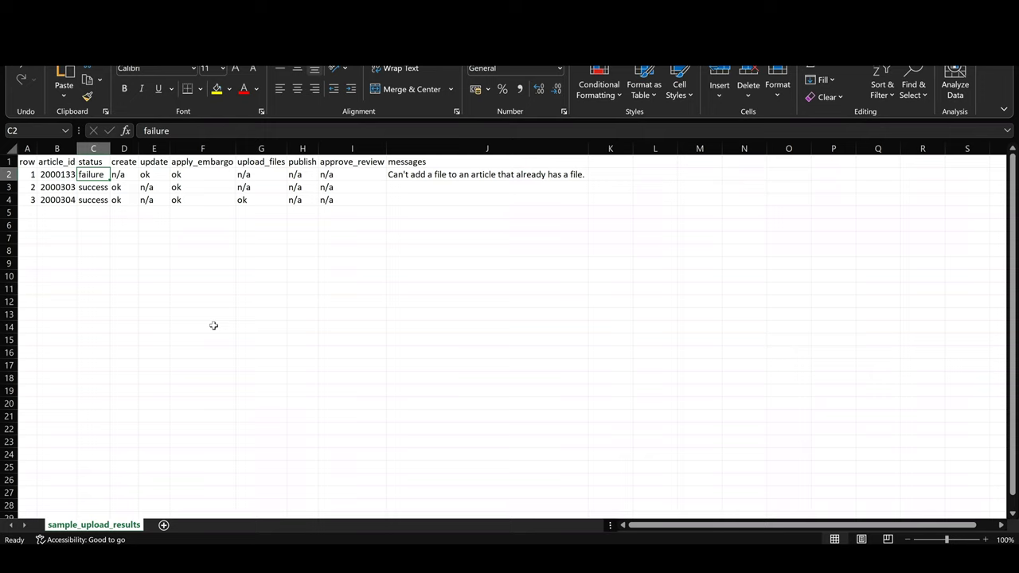
pyautogui.press('Right')
pyautogui.press('Right')
pyautogui.press('Right')
pyautogui.press('Right')
pyautogui.press('Right')
pyautogui.press('Right')
pyautogui.press('Right')
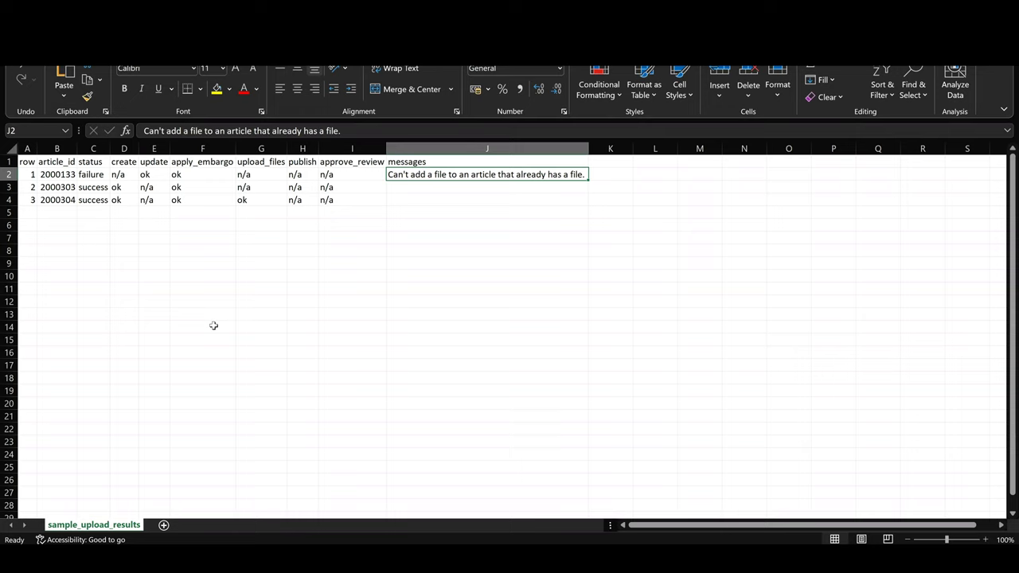
pyautogui.press('Left')
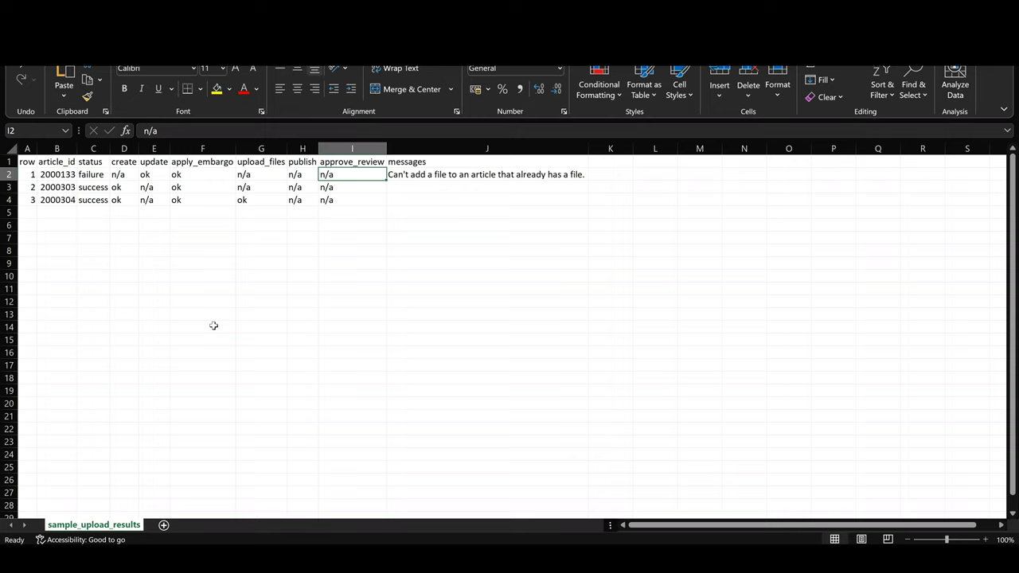
pyautogui.press('Left')
pyautogui.press('Left')
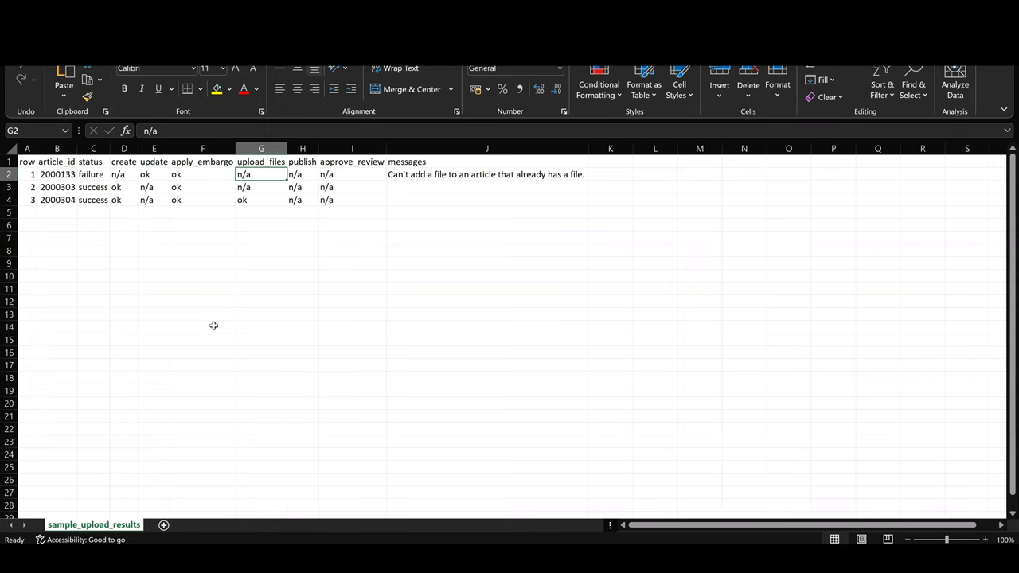
pyautogui.press('Right')
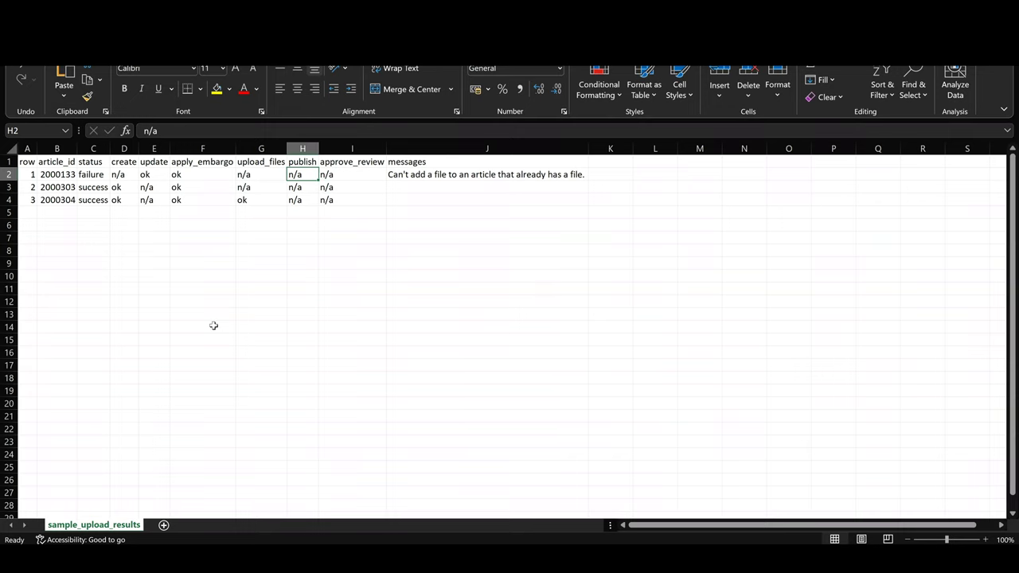
pyautogui.hotkey('alt', 'Tab')
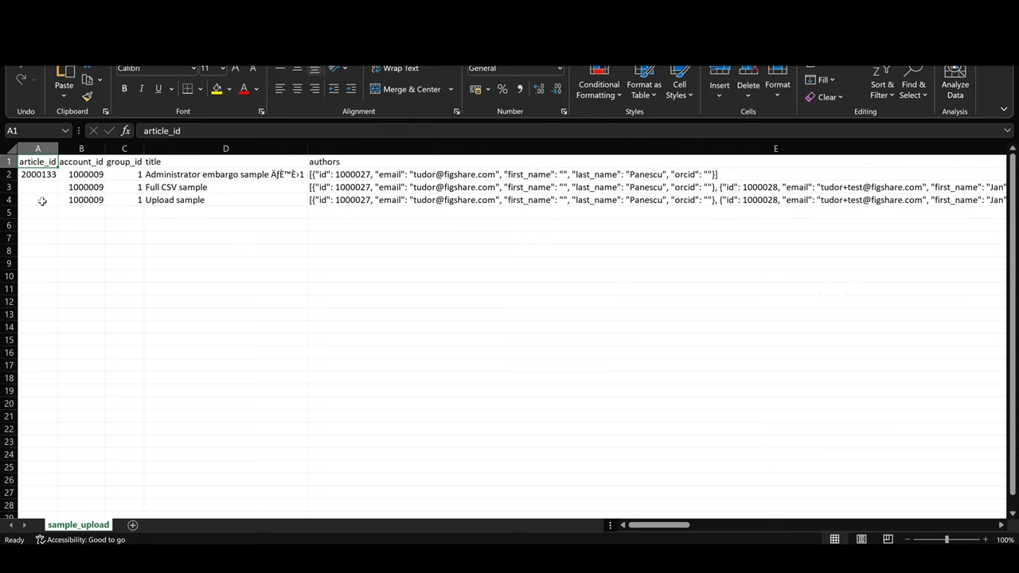
# - Locate the files column and inspect row 4's journal PDF and FTP robots.txt URLs
pyautogui.press('Right')
pyautogui.press('Right')
pyautogui.press('Right')
pyautogui.press('Right')
pyautogui.press('Right')
pyautogui.press('Right')
pyautogui.press('Right')
pyautogui.press('Right')
pyautogui.press('Right')
pyautogui.press('Right')
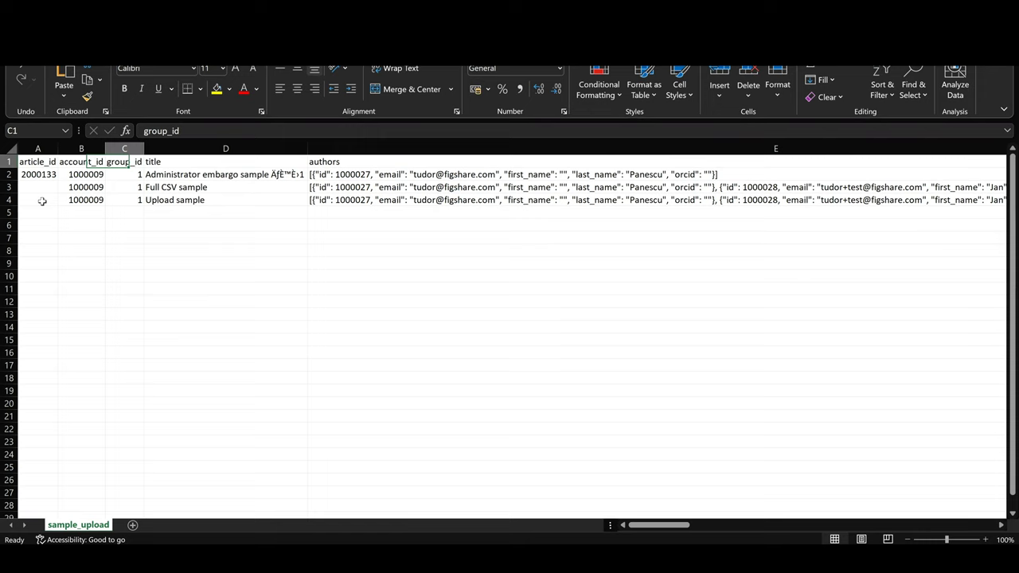
pyautogui.press('Right')
pyautogui.press('Right')
pyautogui.press('Right')
pyautogui.press('Right')
pyautogui.press('Right')
pyautogui.press('Right')
pyautogui.press('Right')
pyautogui.press('Right')
pyautogui.press('Right')
pyautogui.press('Right')
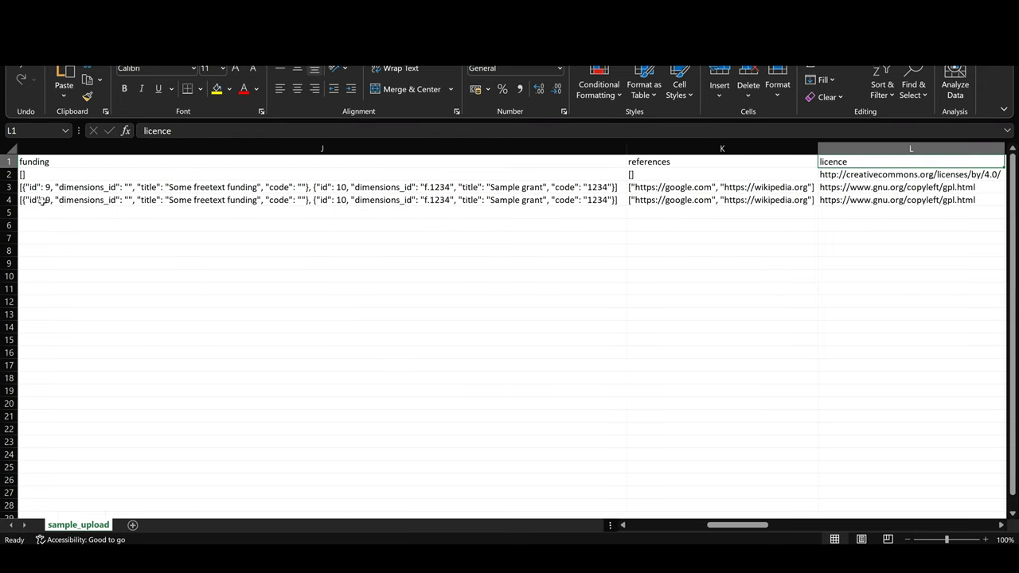
pyautogui.press('Right')
pyautogui.press('Right')
pyautogui.press('Right')
pyautogui.press('Right')
pyautogui.press('Right')
pyautogui.press('Right')
pyautogui.press('Right')
pyautogui.press('Right')
pyautogui.press('Right')
pyautogui.press('Right')
pyautogui.press('Right')
pyautogui.press('Right')
pyautogui.press('Right')
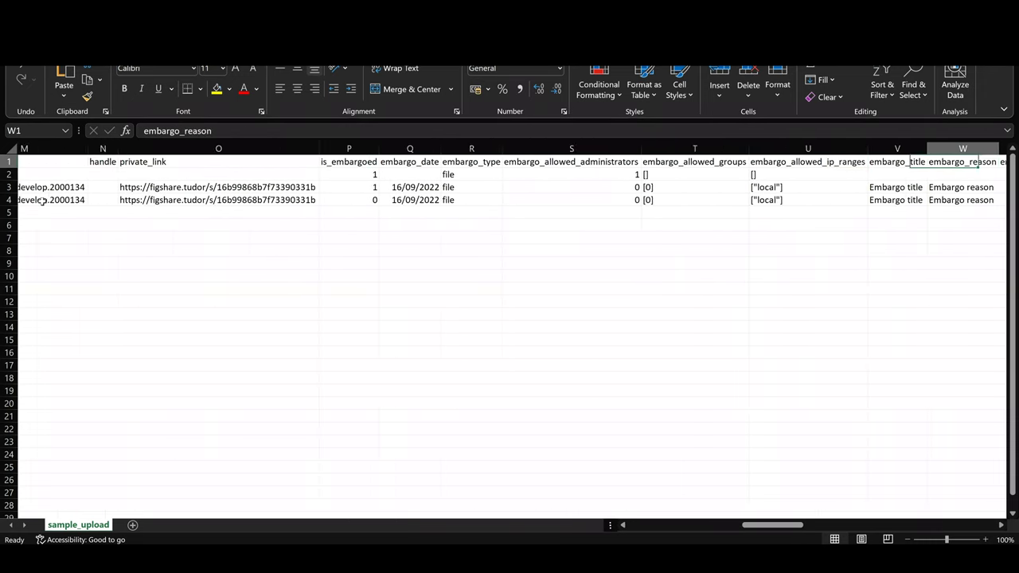
pyautogui.press('Right')
pyautogui.press('Right')
pyautogui.press('Right')
pyautogui.press('Right')
pyautogui.press('Right')
pyautogui.press('Right')
pyautogui.press('Right')
pyautogui.press('Right')
pyautogui.press('Right')
pyautogui.press('Right')
pyautogui.press('Right')
pyautogui.press('Right')
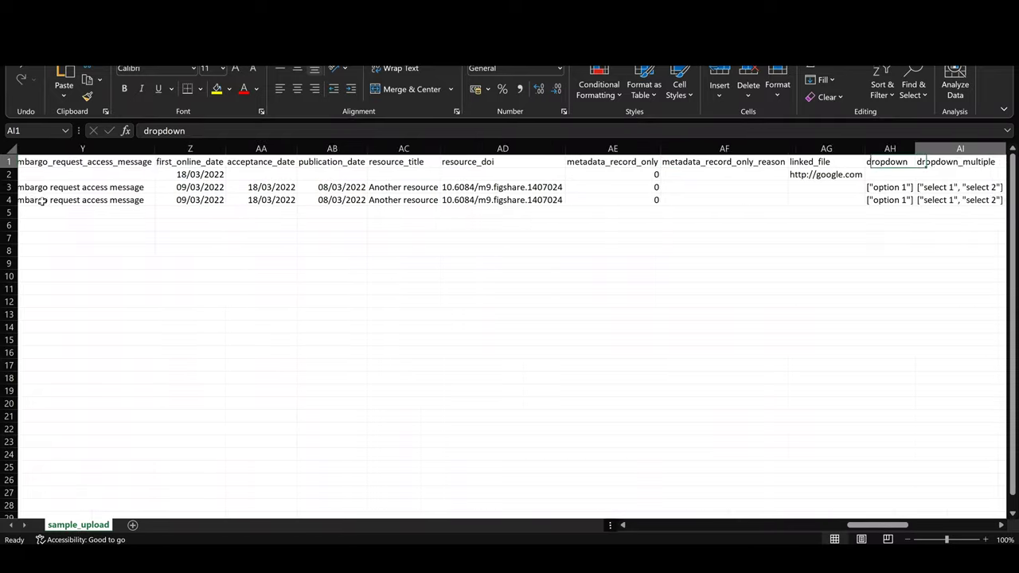
pyautogui.press('Left')
pyautogui.press('Left')
pyautogui.press('Left')
pyautogui.press('Left')
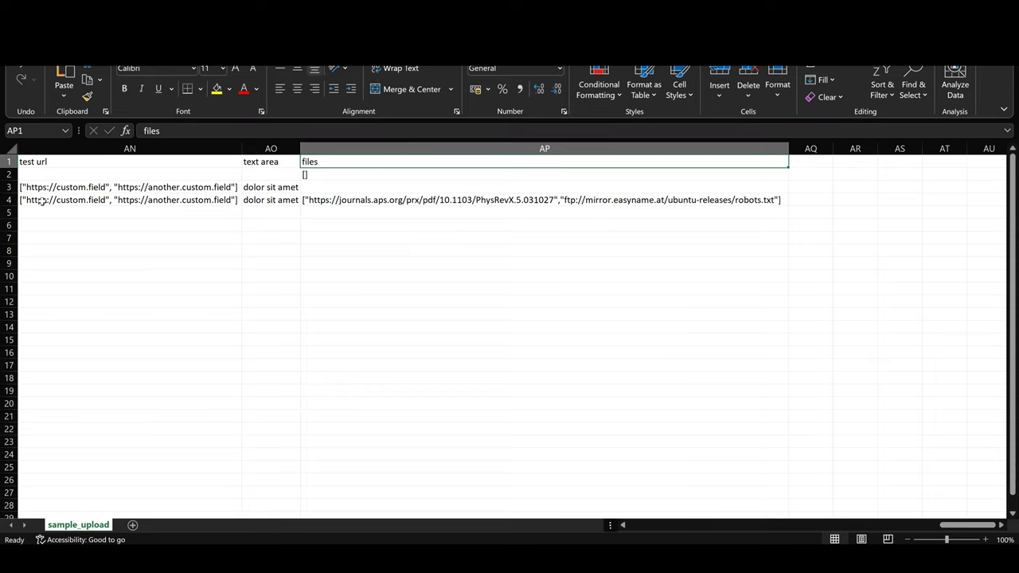
pyautogui.press('Down')
pyautogui.press('Down')
pyautogui.press('Down')
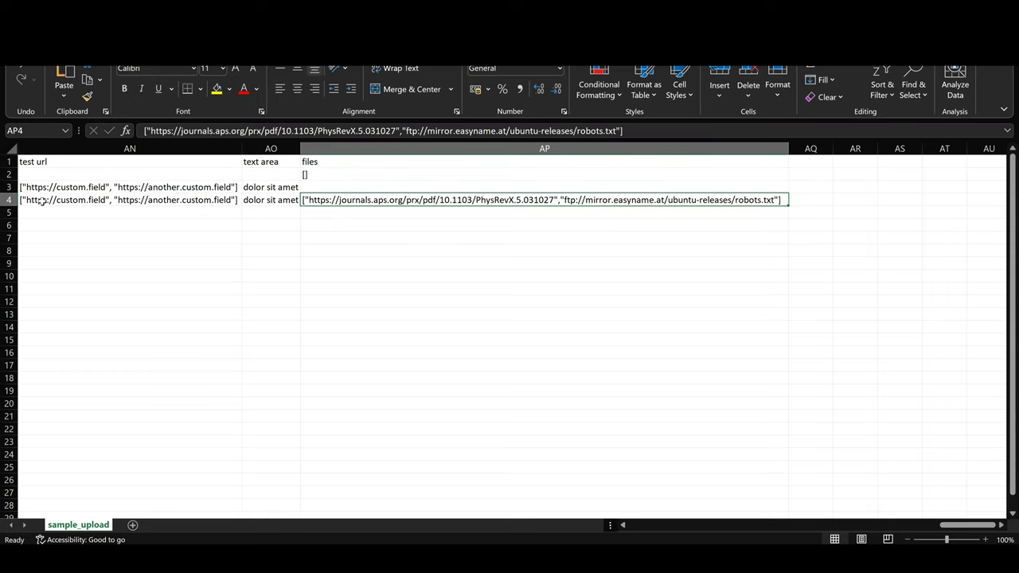